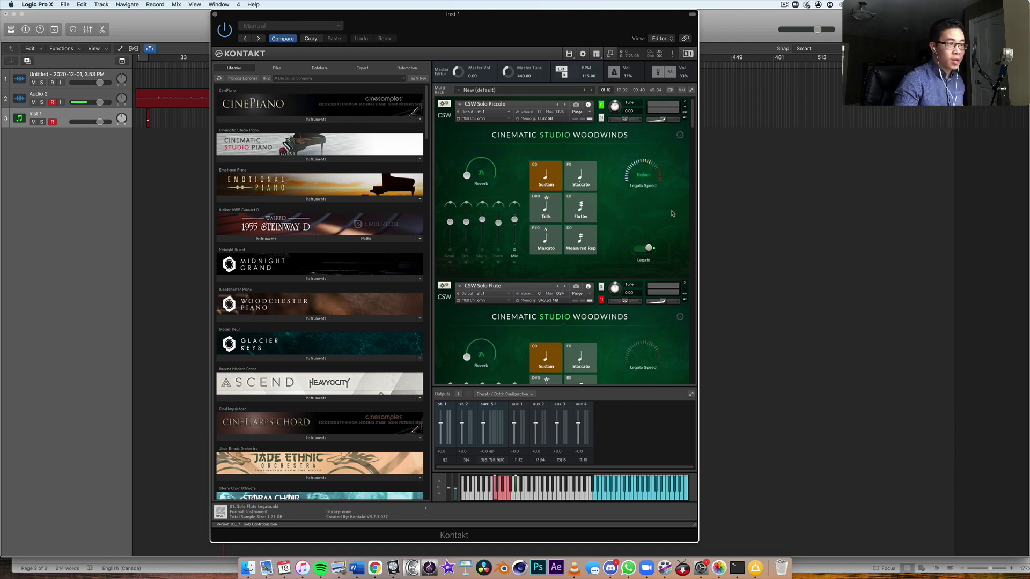
pyautogui.scroll(-5, 671, 213)
pyautogui.scroll(3, 673, 209)
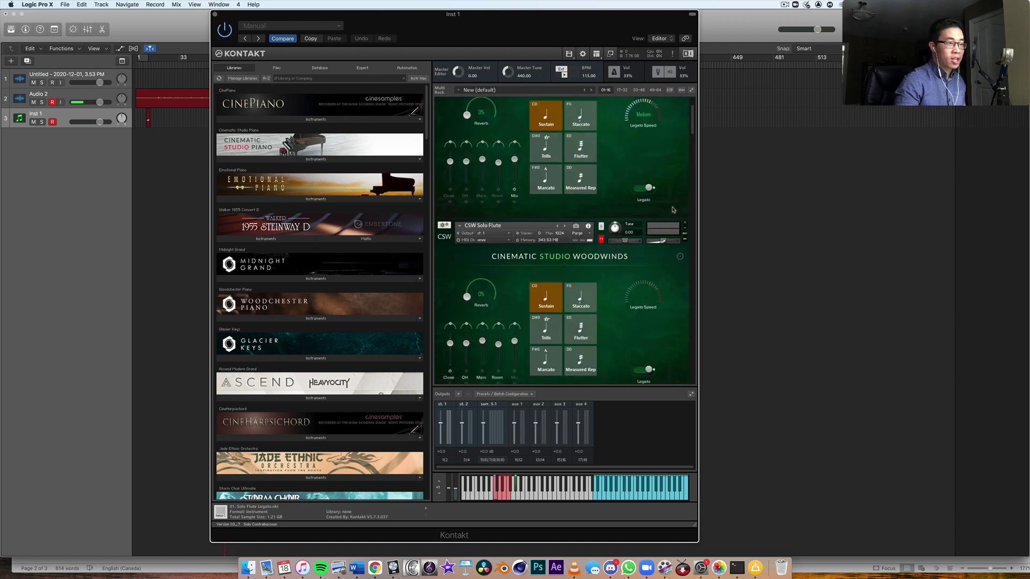
pyautogui.scroll(3, 674, 210)
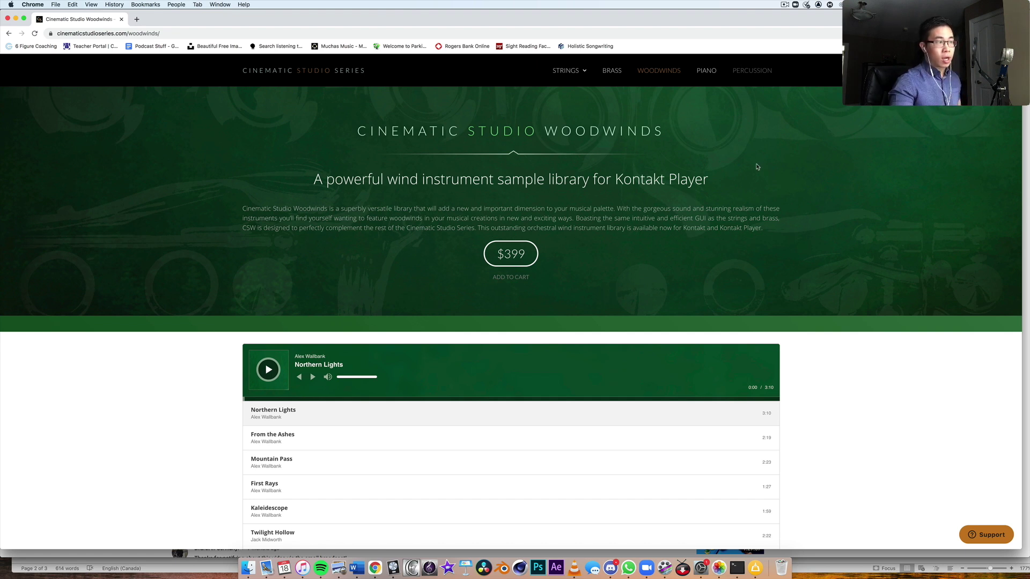
pyautogui.scroll(-5, 708, 212)
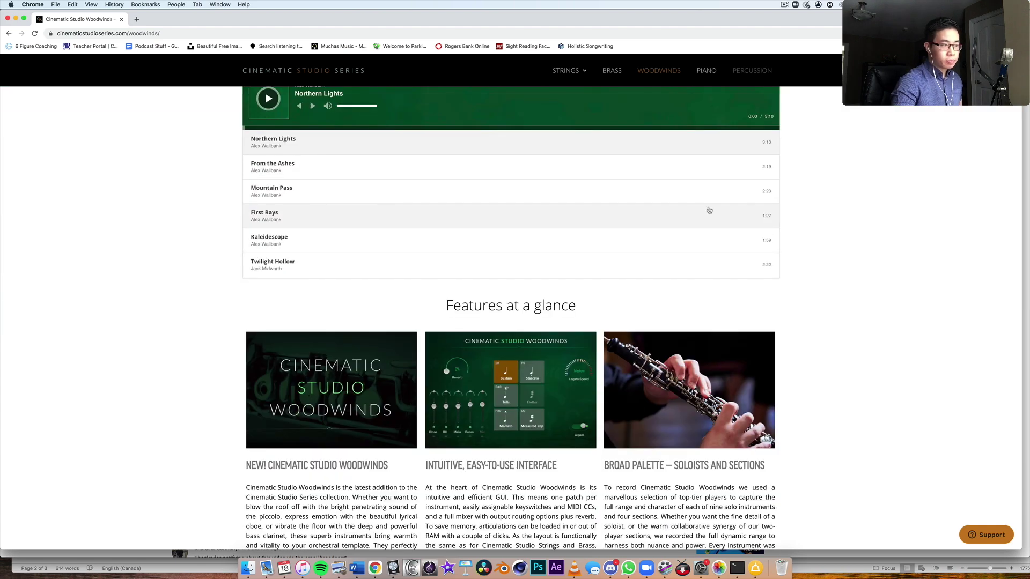
pyautogui.scroll(5, 708, 212)
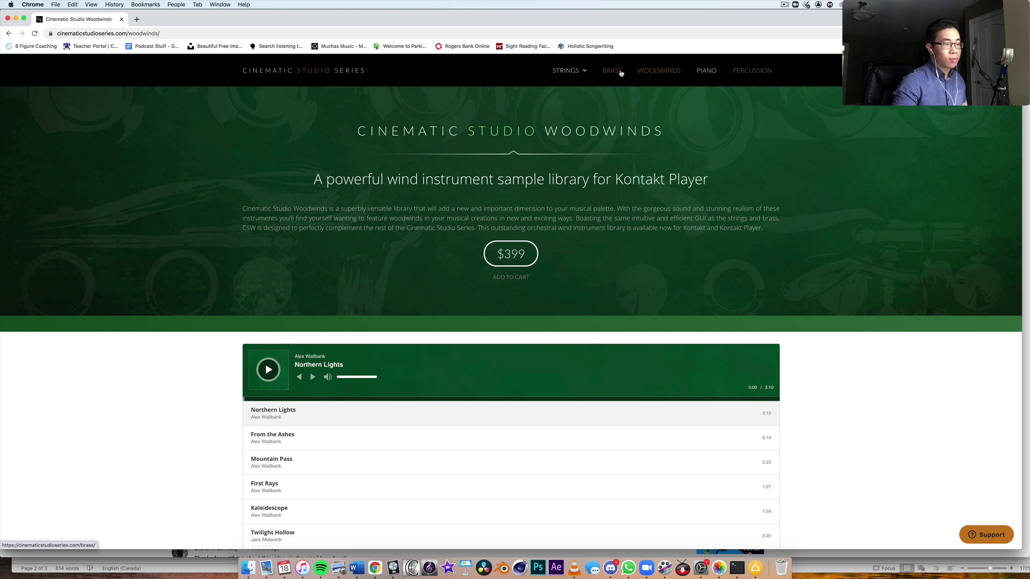
pyautogui.scroll(-5, 692, 198)
pyautogui.scroll(5, 653, 195)
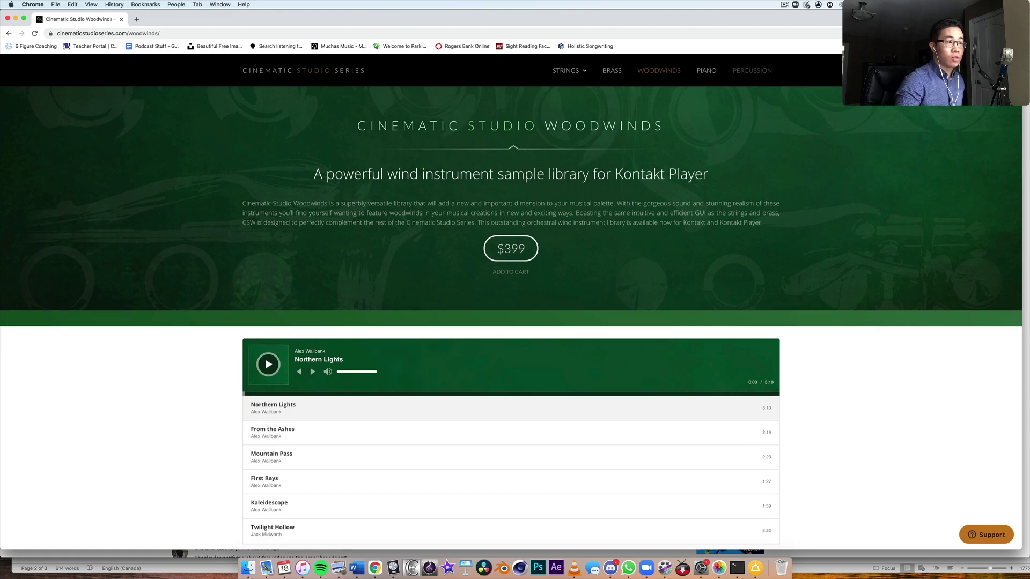
pyautogui.scroll(-5, 515, 259)
pyautogui.scroll(-10, 686, 230)
pyautogui.scroll(10, 687, 231)
pyautogui.scroll(-3, 643, 230)
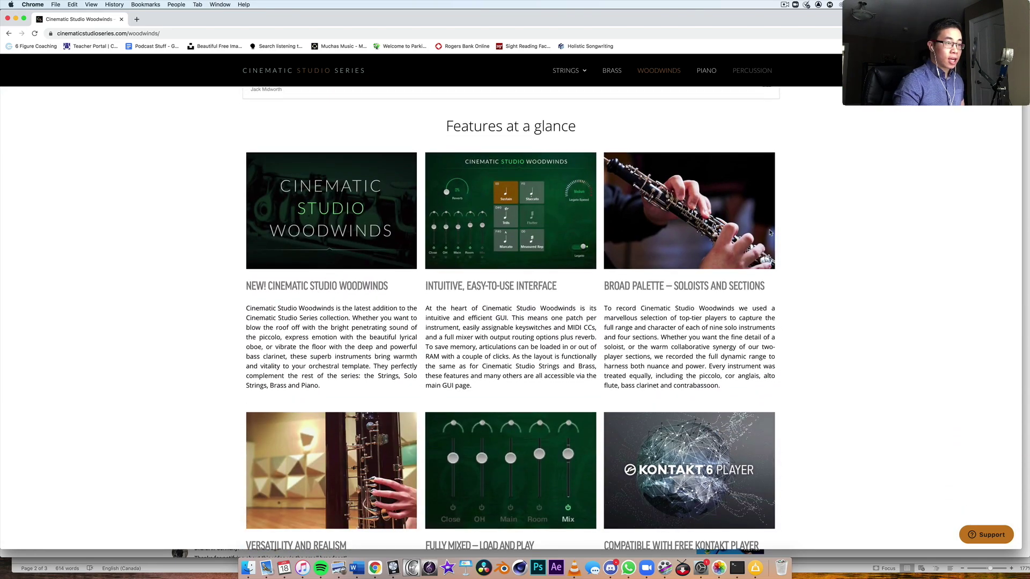
pyautogui.scroll(-1, 796, 240)
pyautogui.scroll(-1, 770, 252)
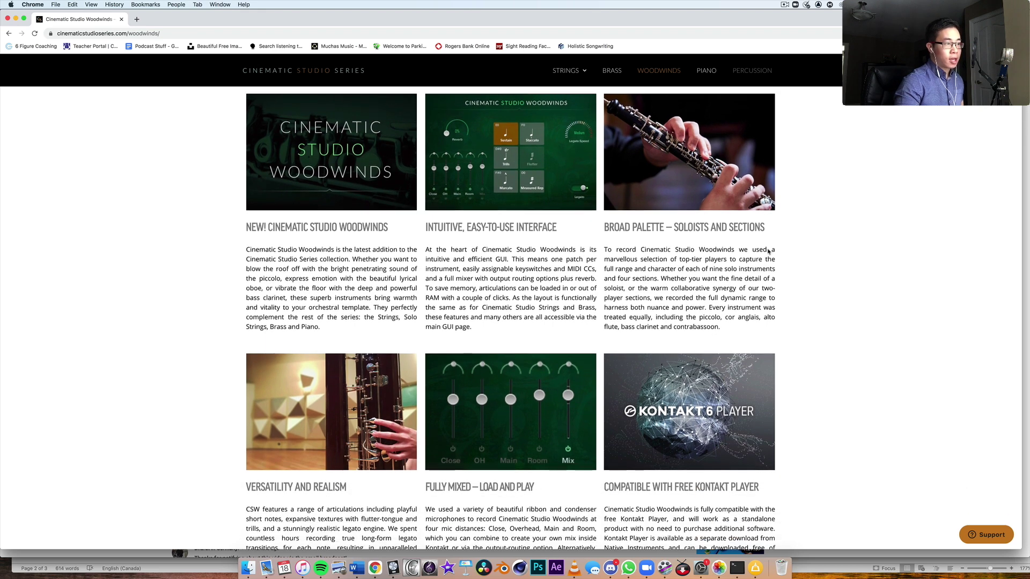
pyautogui.scroll(-1, 423, 190)
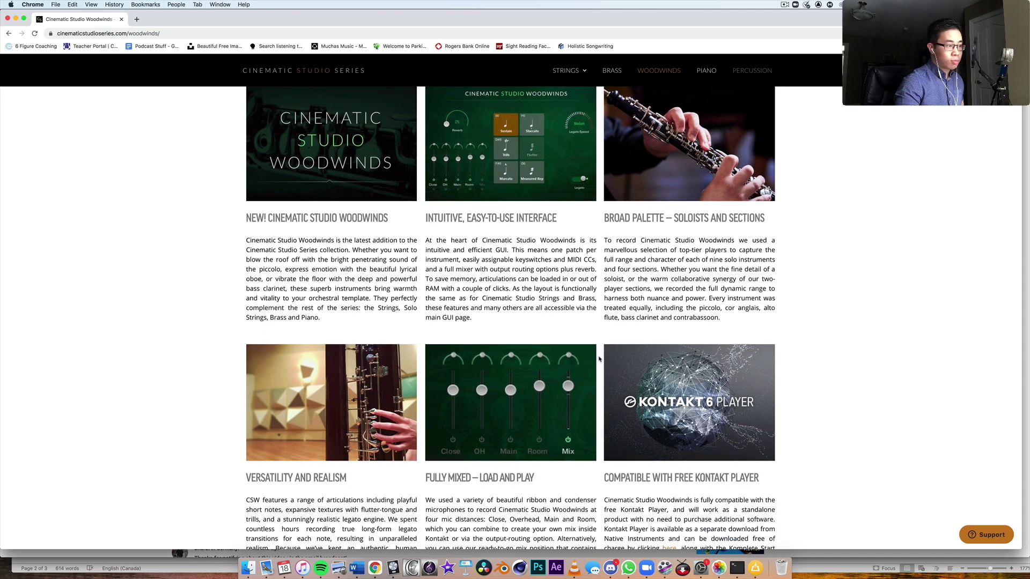
pyautogui.scroll(-5, 403, 242)
pyautogui.scroll(-1, 371, 306)
pyautogui.scroll(-1, 350, 347)
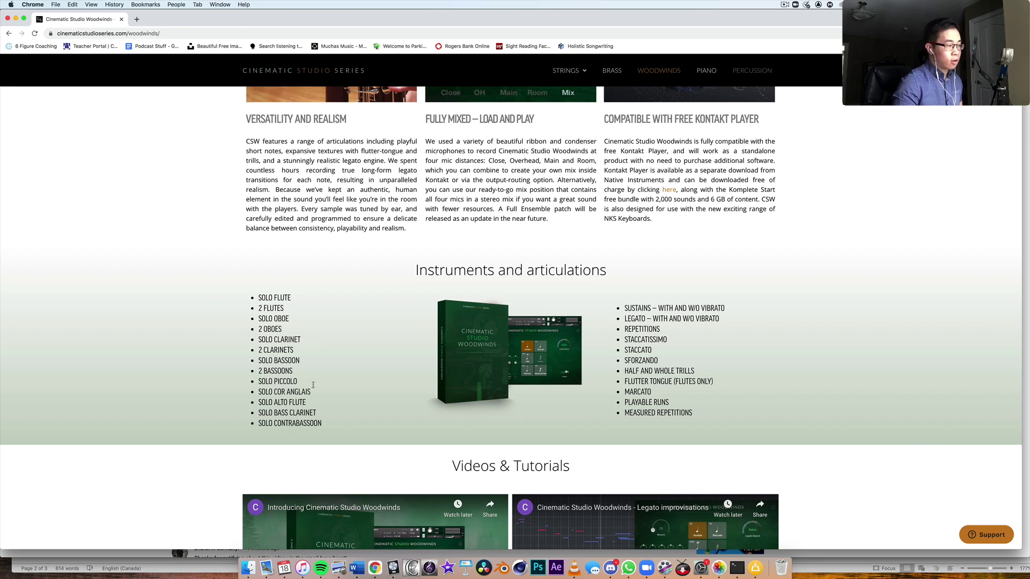
pyautogui.scroll(-3, 316, 362)
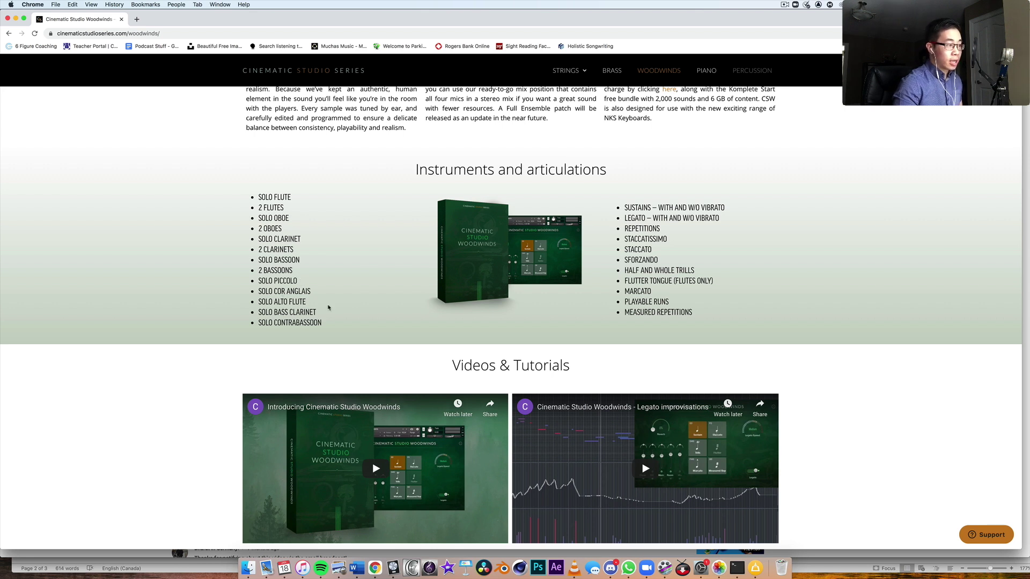
# Highlight the bass clarinet and contrabassoon entries on the page, then return to the Logic Pro Kontakt session.
pyautogui.moveTo(326, 323); pyautogui.dragTo(258, 313)
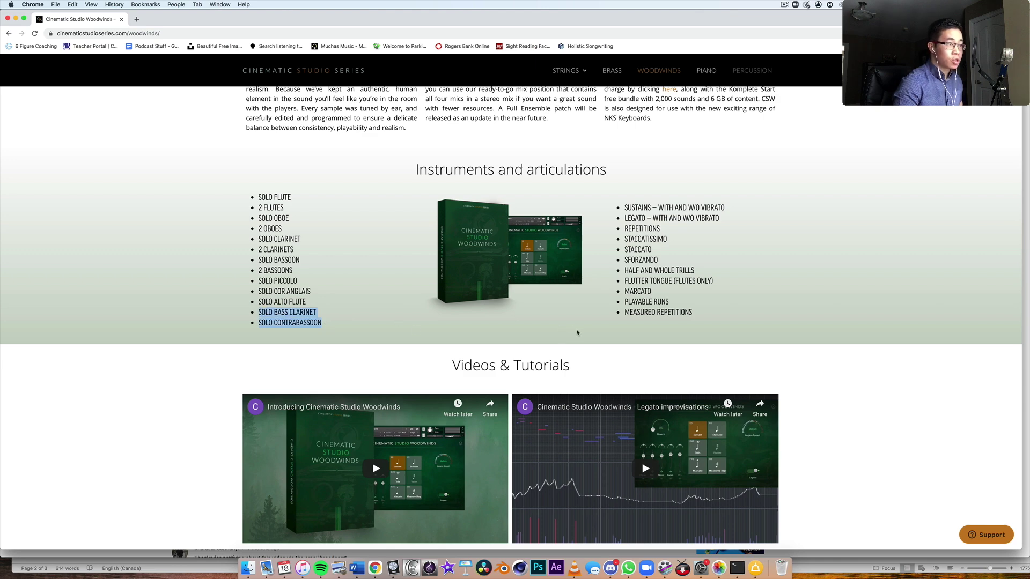
pyautogui.scroll(1, 712, 327)
pyautogui.moveTo(697, 362); pyautogui.dragTo(624, 254)
pyautogui.click(625, 255)
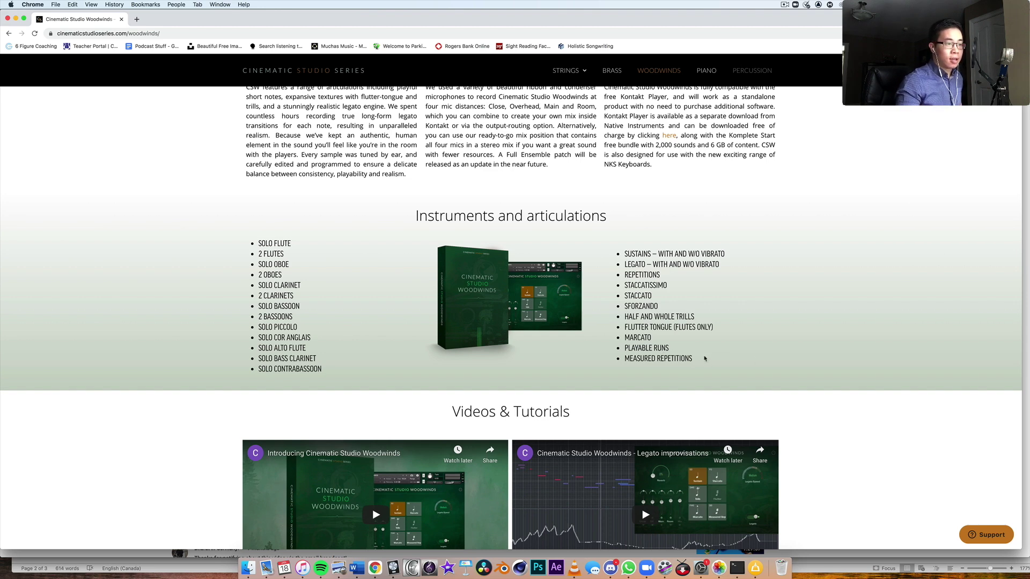
pyautogui.scroll(-3, 704, 358)
pyautogui.scroll(-3, 705, 359)
pyautogui.scroll(2, 704, 359)
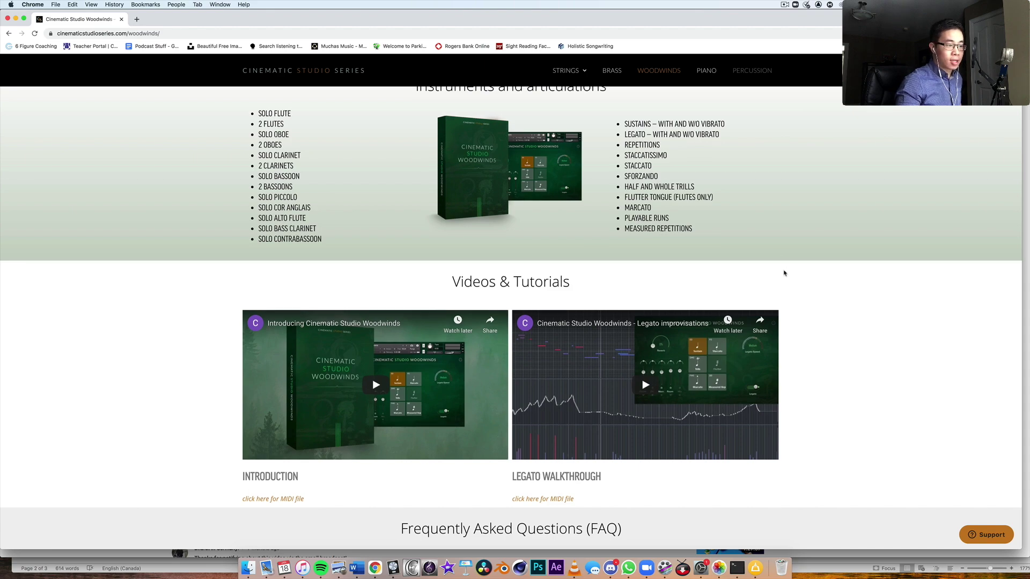
pyautogui.scroll(-3, 785, 274)
pyautogui.scroll(3, 785, 273)
pyautogui.scroll(5, 784, 273)
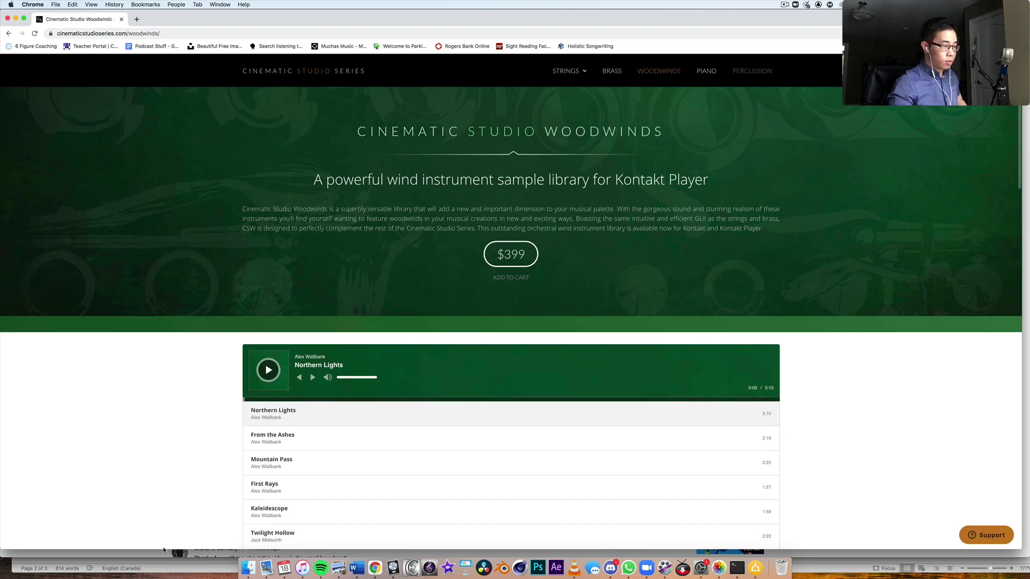
pyautogui.click(392, 569)
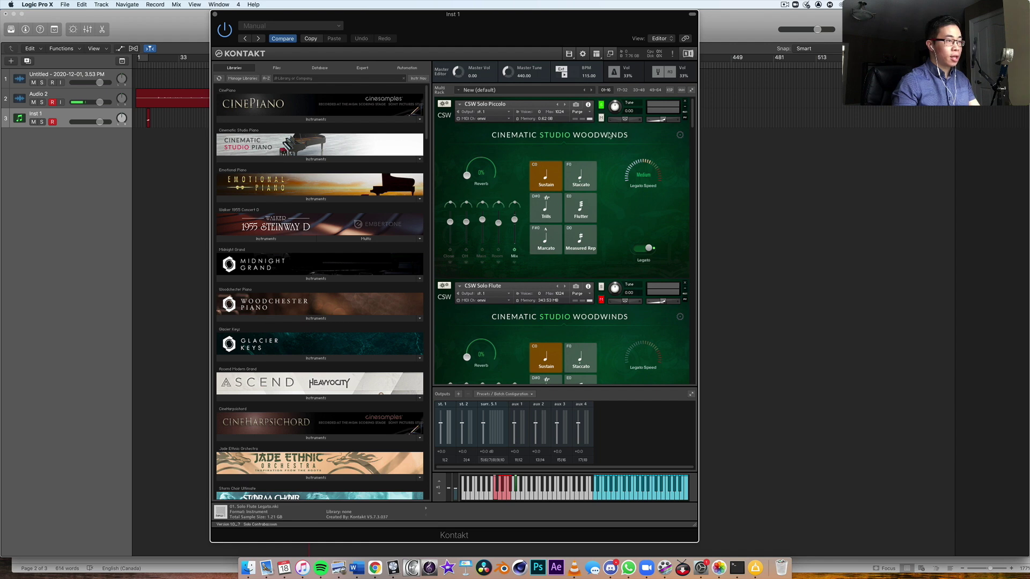
pyautogui.scroll(-3, 615, 194)
pyautogui.scroll(3, 615, 193)
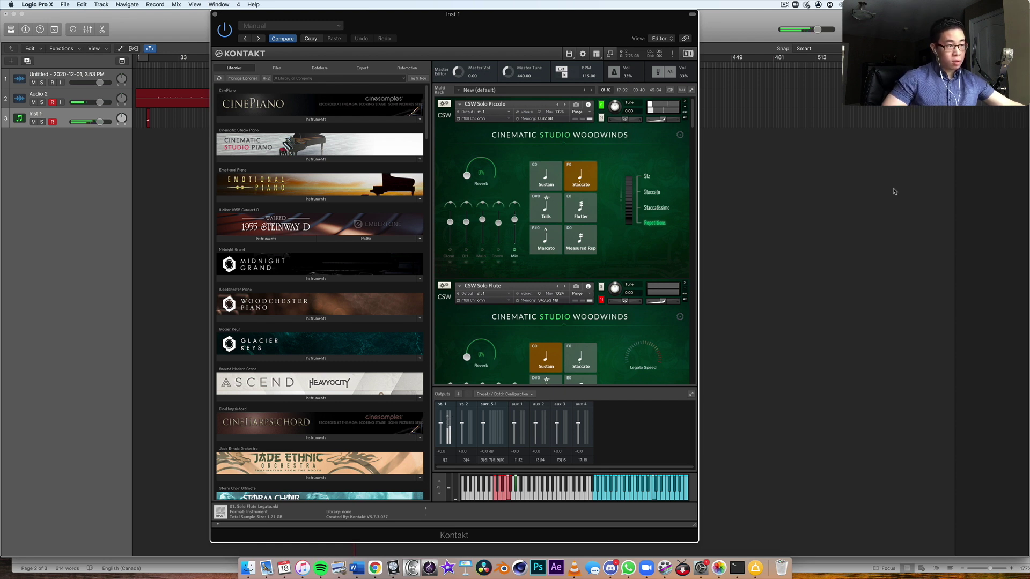
# Audition the piccolo's Trills and Flutter-tongue articulations, ending on Measured Rep.
pyautogui.click(545, 211)
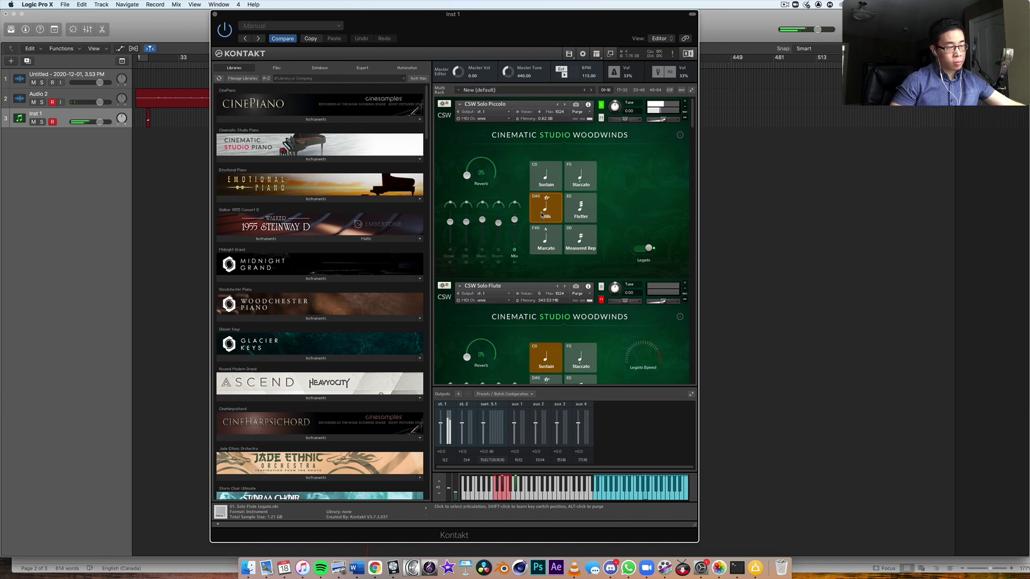
pyautogui.click(593, 211)
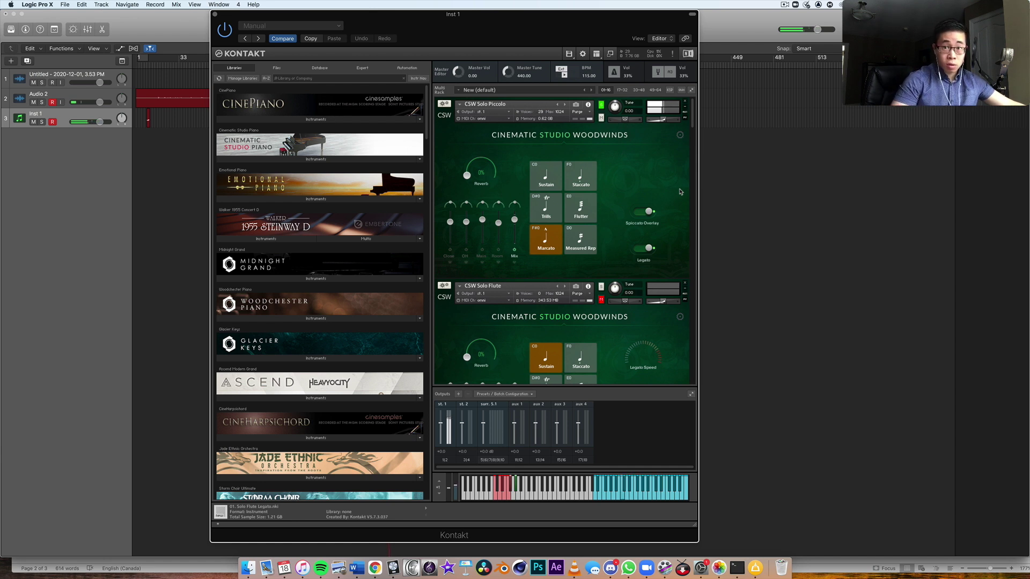
pyautogui.click(580, 237)
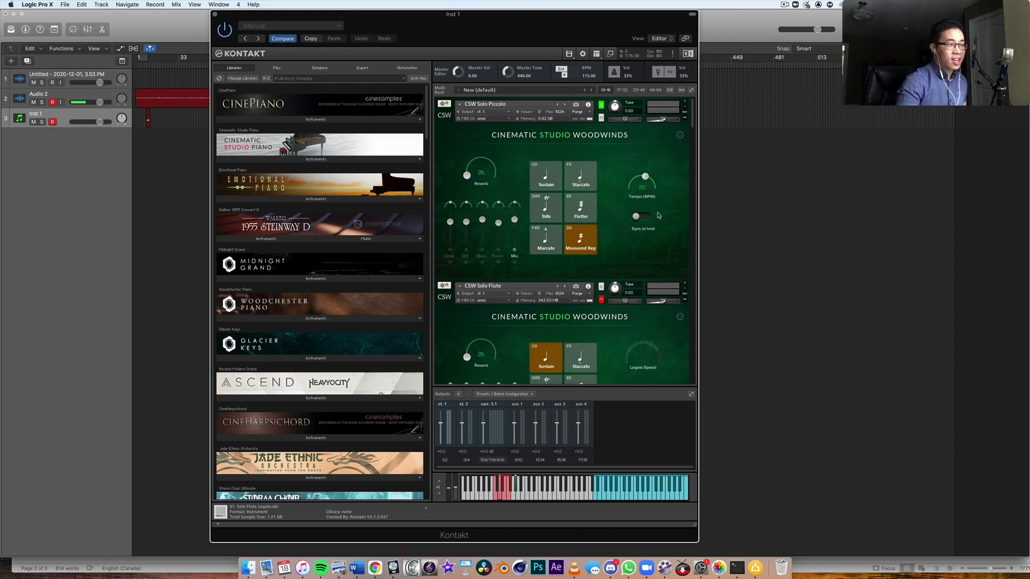
pyautogui.scroll(-1, 653, 179)
pyautogui.scroll(-1, 653, 179)
pyautogui.scroll(1, 653, 179)
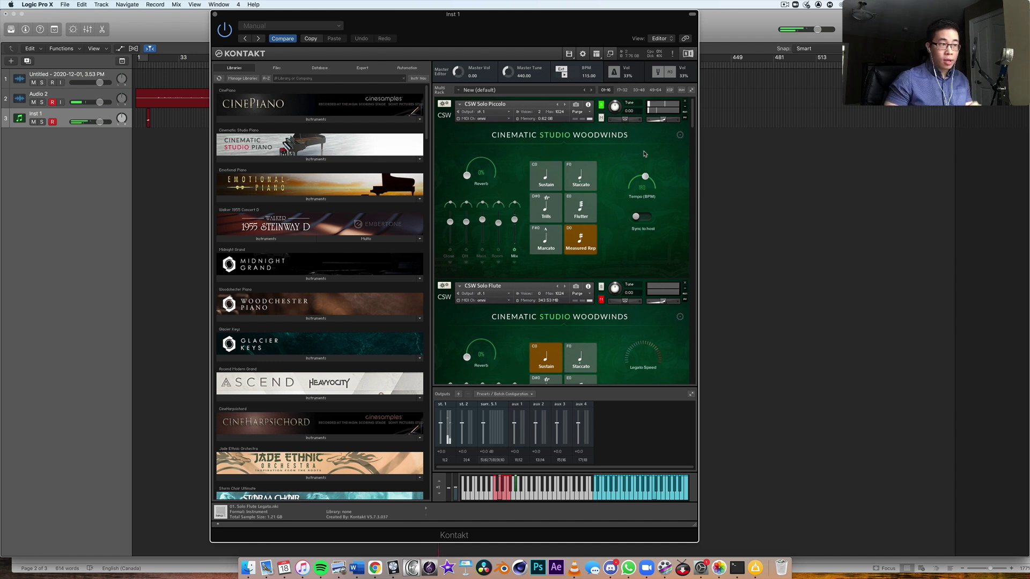
pyautogui.click(555, 183)
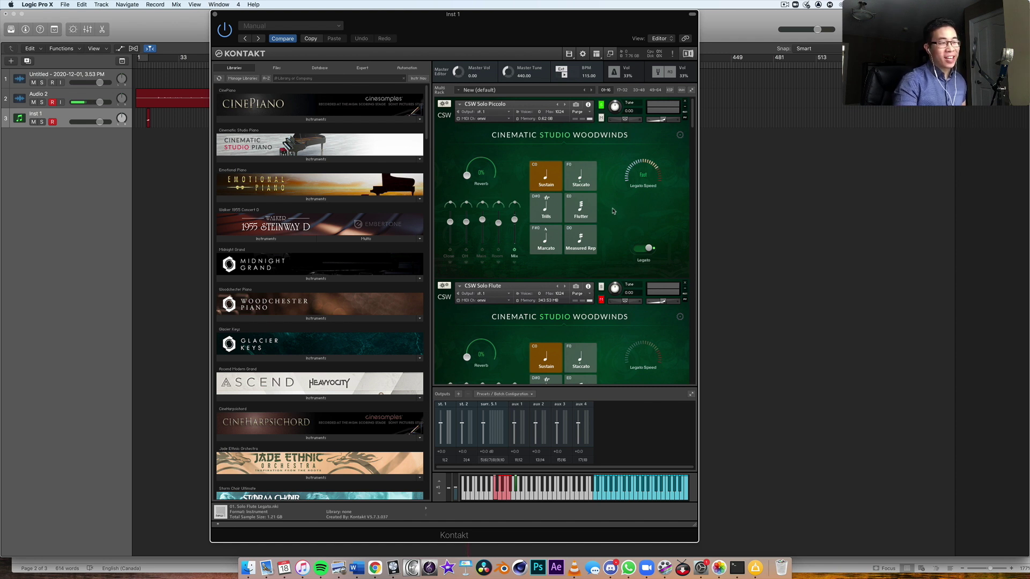
# Try the piccolo's Staccato articulation, then switch it to Trills.
pyautogui.click(592, 192)
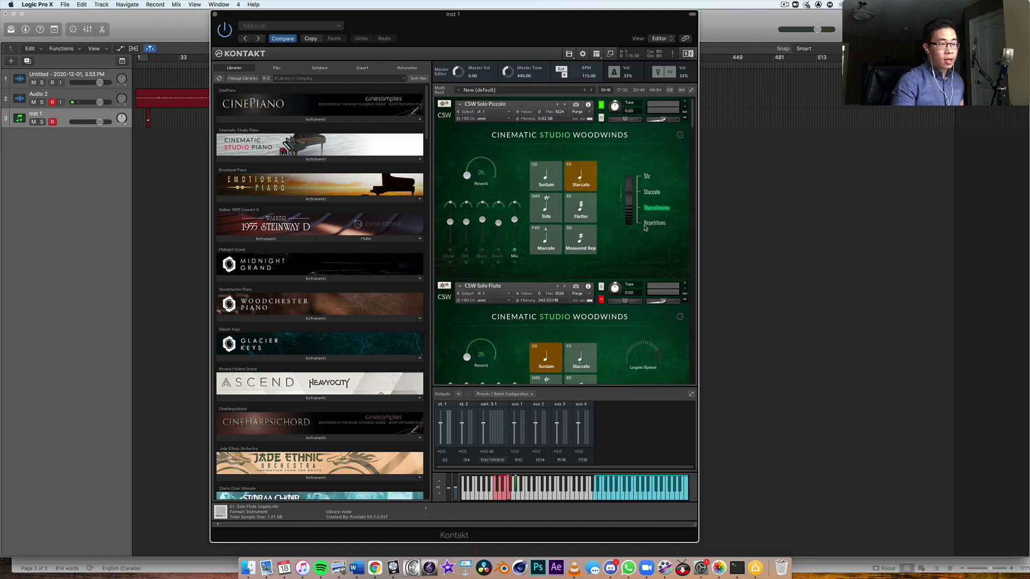
pyautogui.click(551, 207)
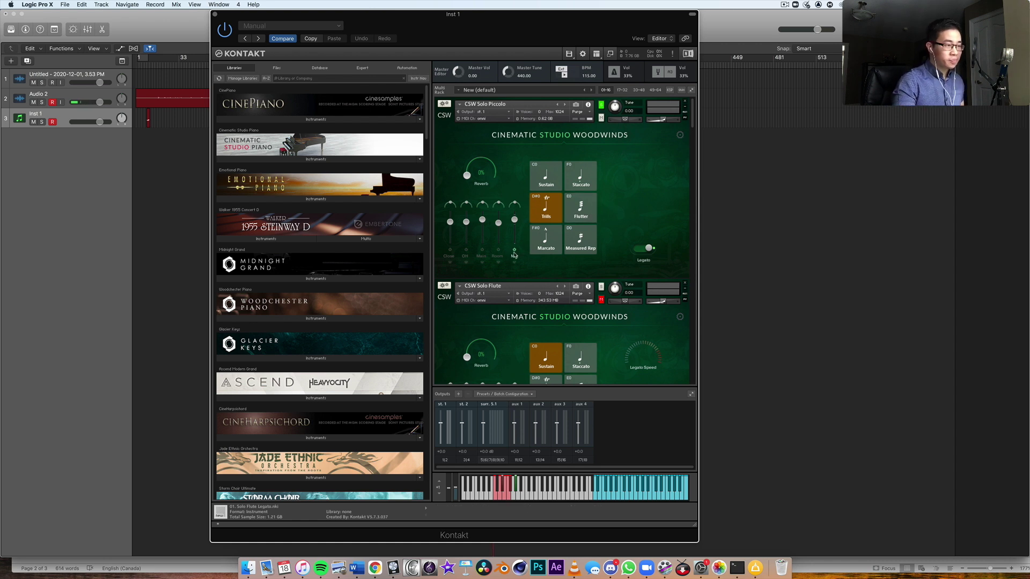
# Set the piccolo to Marcato with Spiccato Overlay off, then switch back to Measured Rep.
pyautogui.click(546, 242)
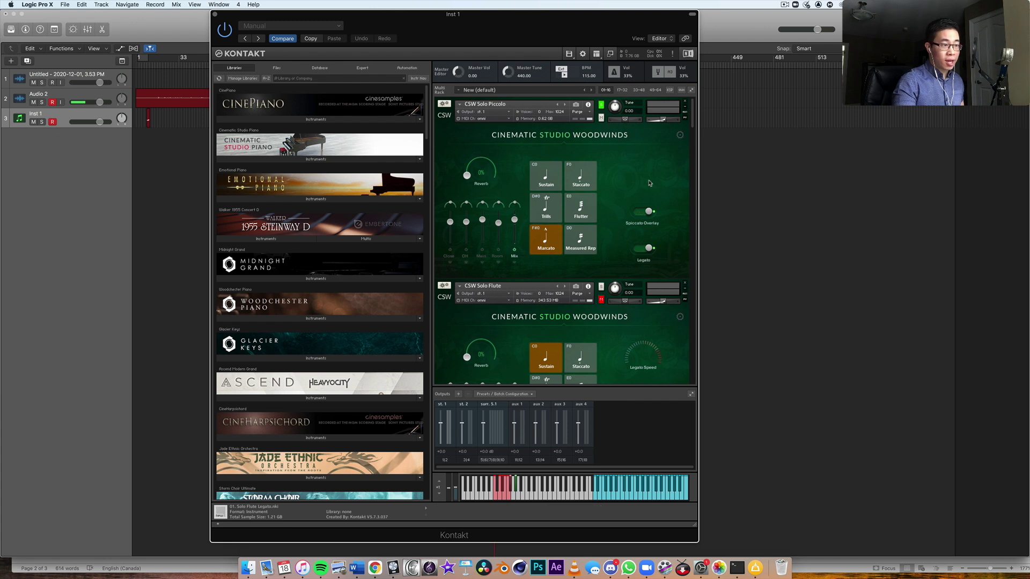
pyautogui.click(649, 212)
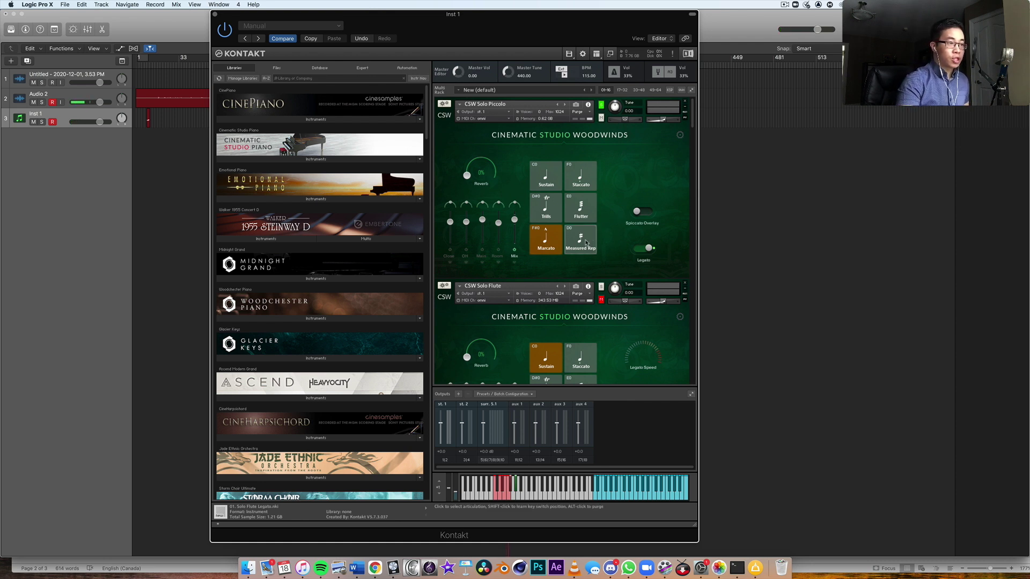
pyautogui.click(586, 242)
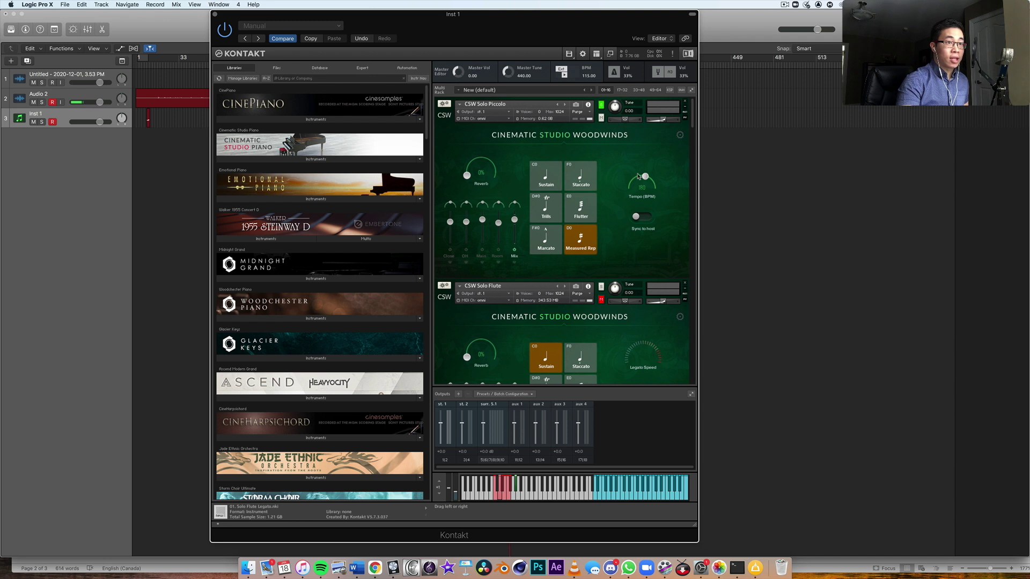
# Sync the piccolo's repetition tempo to the host and nudge the Kontakt window left.
pyautogui.click(643, 218)
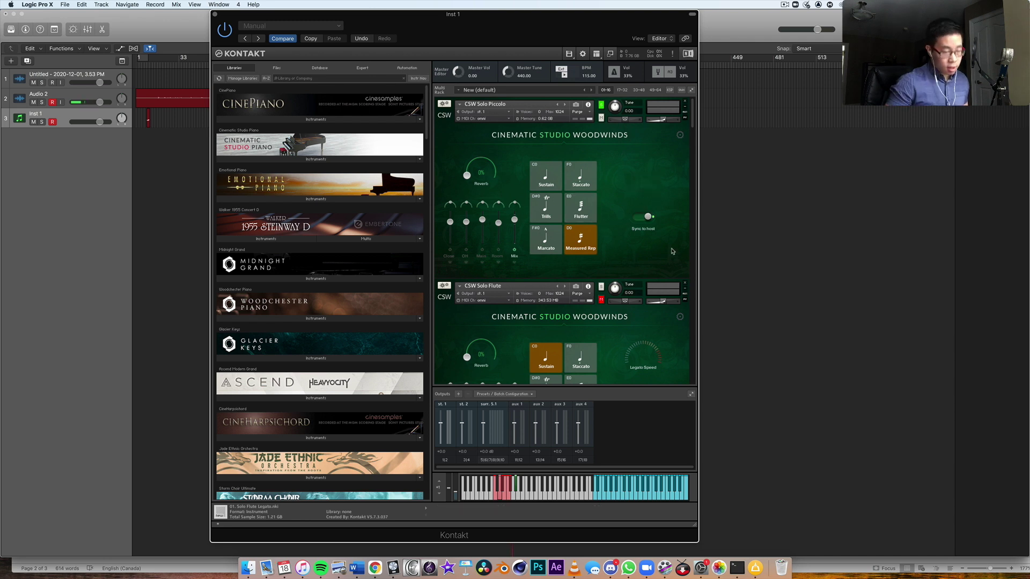
pyautogui.moveTo(556, 36)
pyautogui.mouseDown()
pyautogui.moveTo(528, 61)
pyautogui.moveTo(523, 34)
pyautogui.mouseUp()
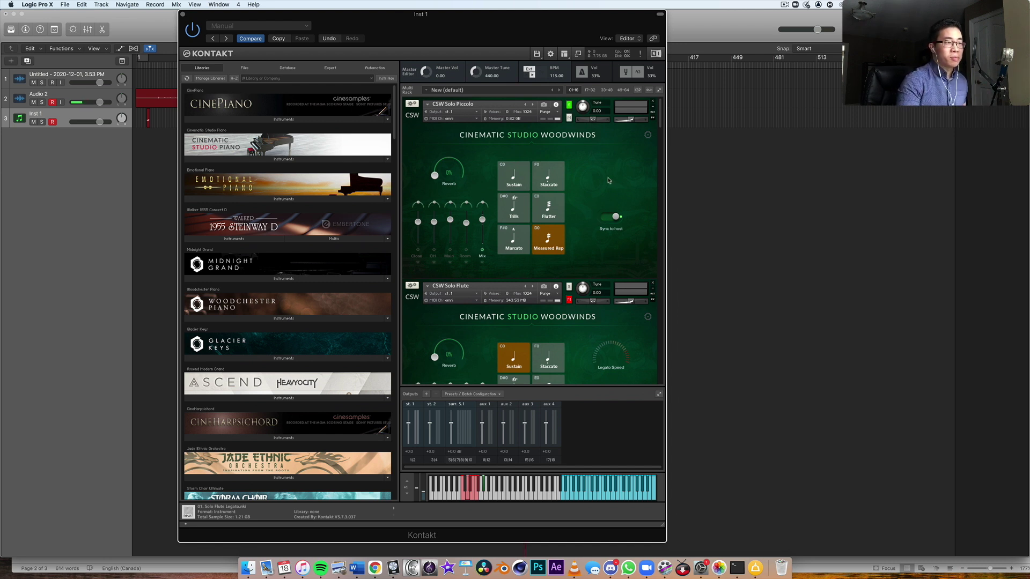
pyautogui.scroll(-3, 610, 180)
pyautogui.scroll(-2, 610, 182)
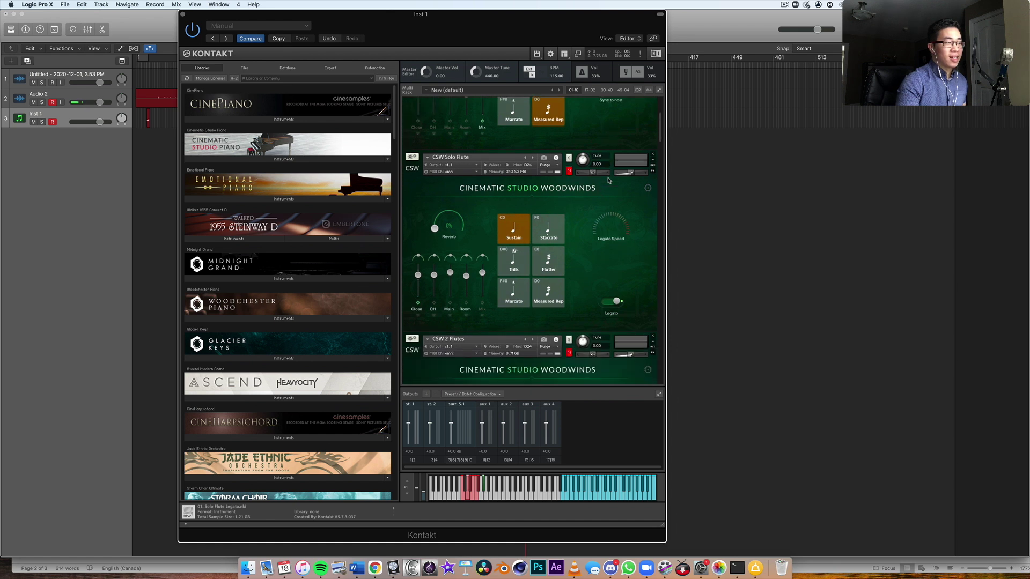
# Solo the CSW Solo Flute instrument in the Kontakt rack.
pyautogui.click(569, 160)
pyautogui.scroll(-1, 599, 233)
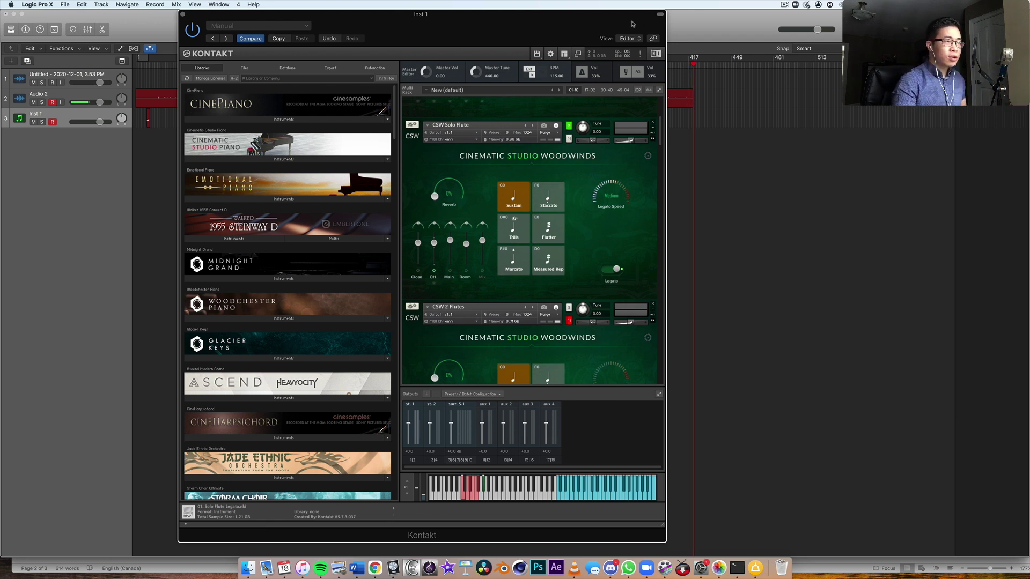
# Shift the Kontakt window slightly to the right.
pyautogui.moveTo(633, 18); pyautogui.dragTo(653, 18)
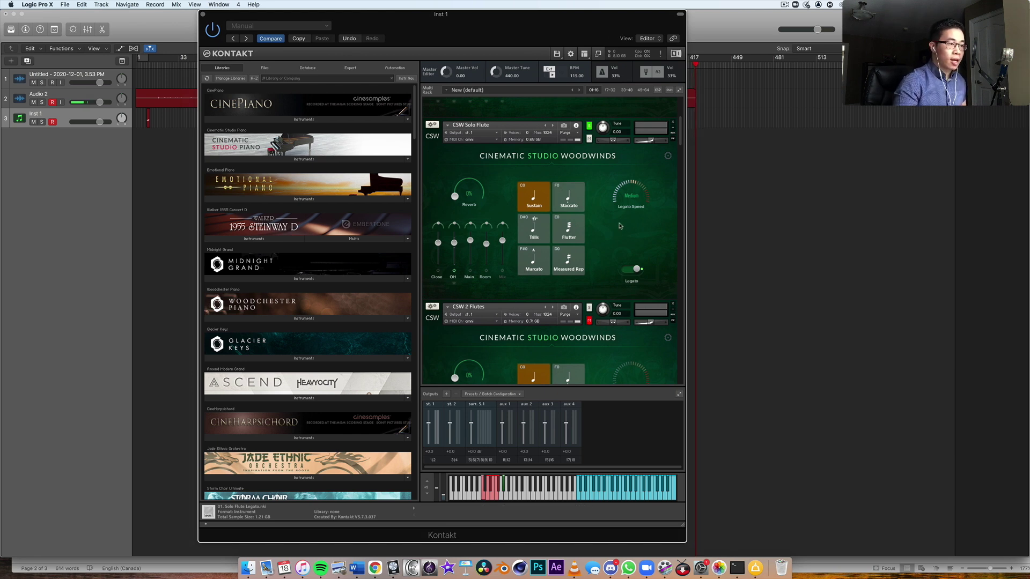
pyautogui.scroll(-2, 619, 227)
pyautogui.scroll(-2, 613, 225)
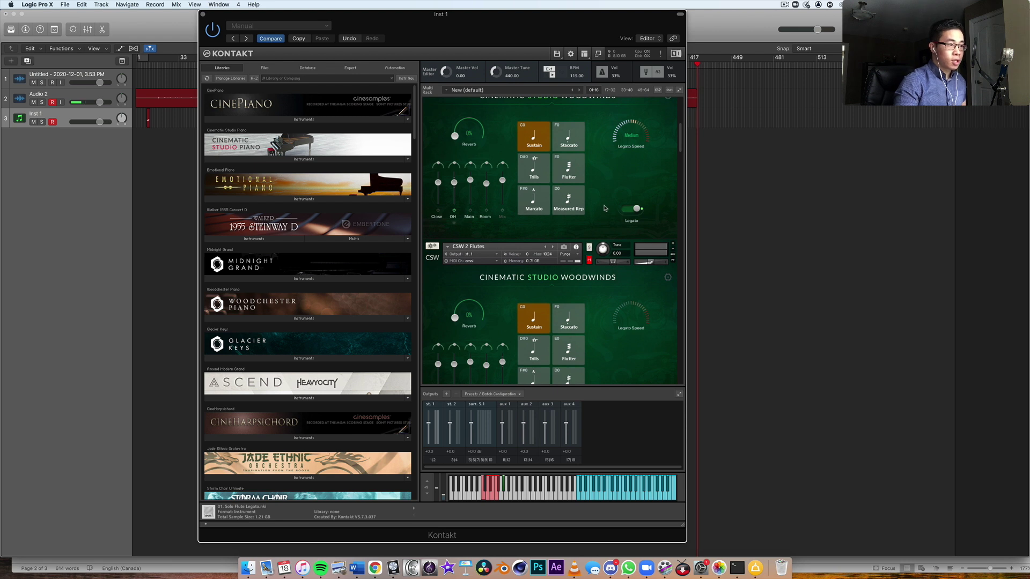
pyautogui.scroll(-1, 607, 182)
pyautogui.scroll(-2, 607, 183)
pyautogui.scroll(-1, 607, 182)
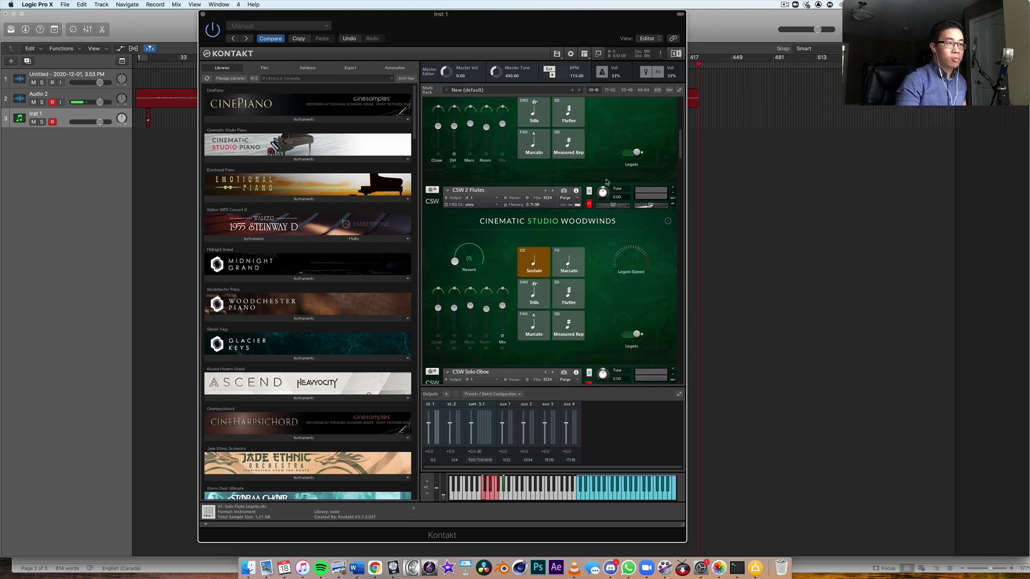
pyautogui.scroll(-1, 607, 182)
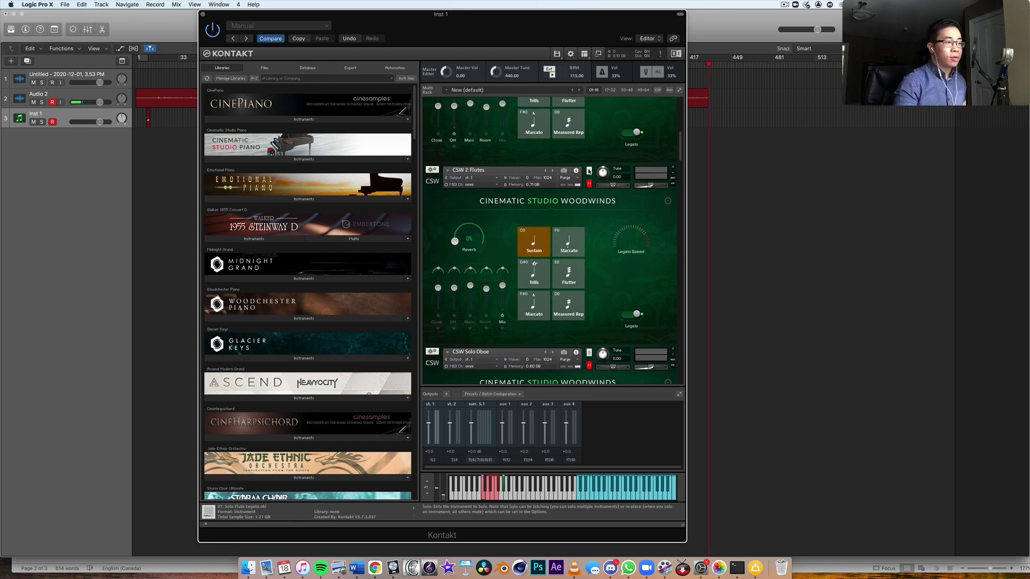
pyautogui.click(589, 170)
pyautogui.scroll(3, 456, 283)
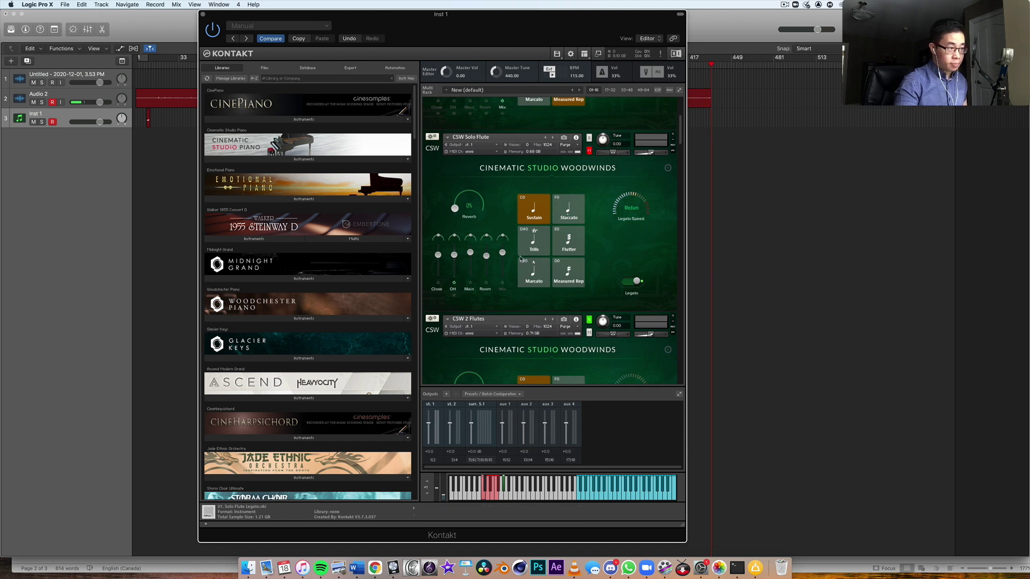
pyautogui.scroll(-4, 564, 274)
pyautogui.scroll(-1, 628, 298)
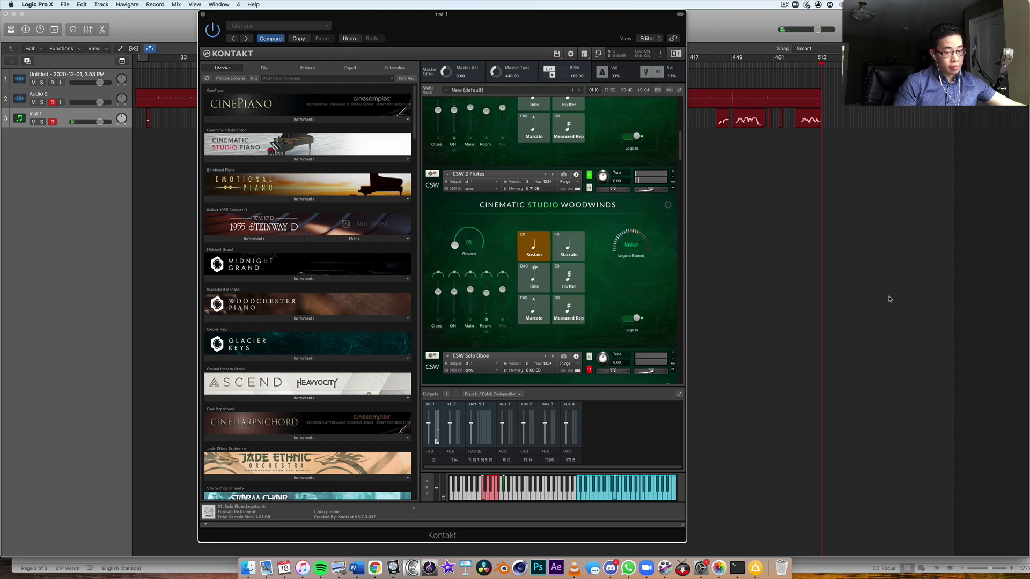
# Solo the Mix microphone position on the CSW 2 Flutes.
pyautogui.click(502, 325)
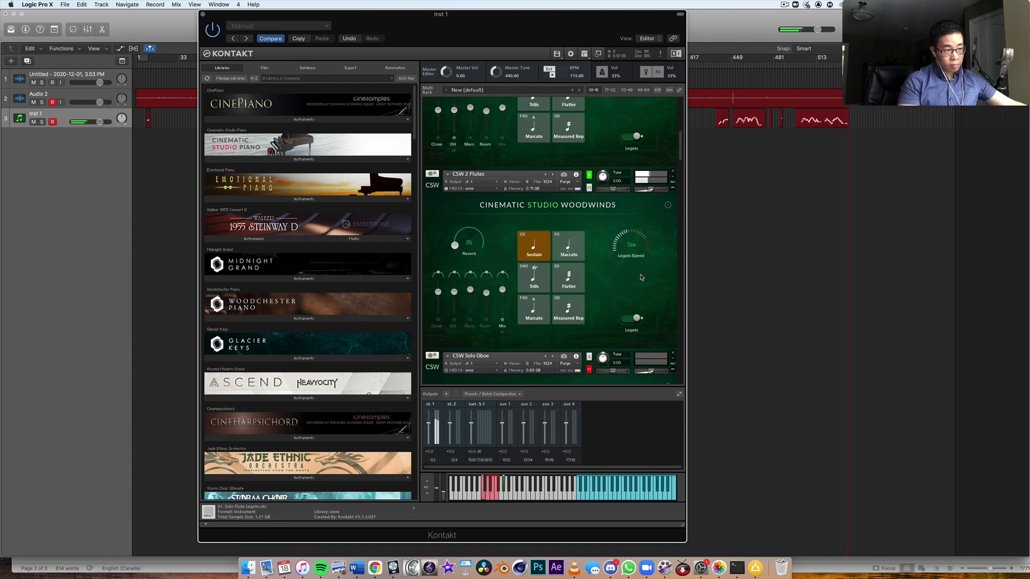
# Switch the CSW 2 Flutes to the Trills articulation.
pyautogui.click(532, 278)
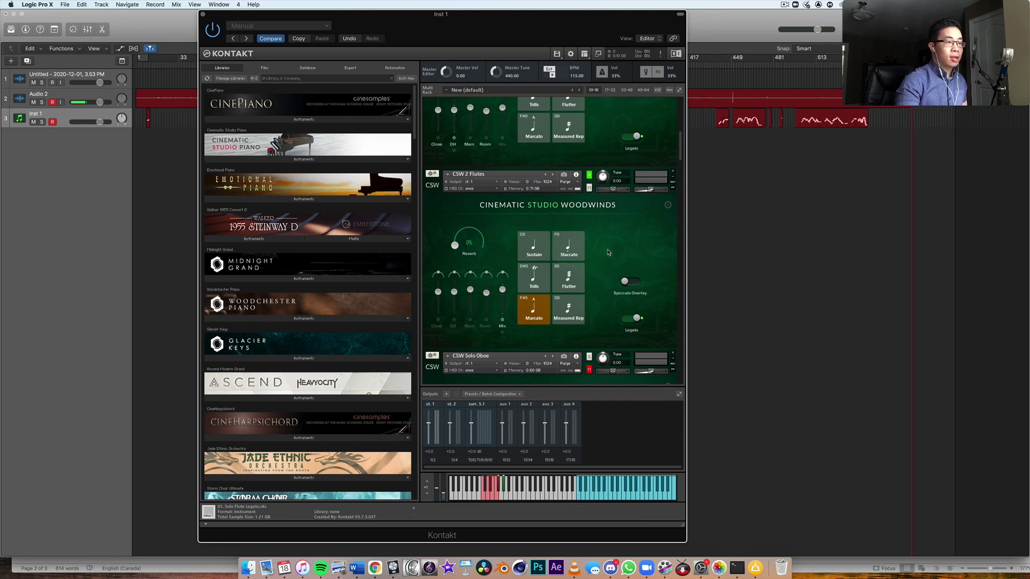
pyautogui.scroll(-2, 608, 253)
pyautogui.scroll(-2, 609, 253)
pyautogui.scroll(2, 608, 253)
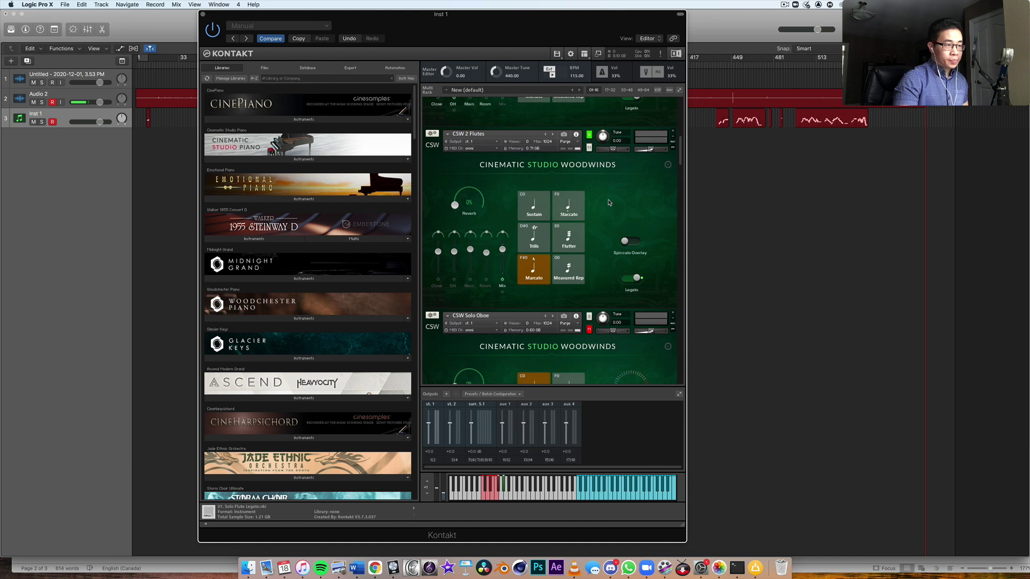
pyautogui.scroll(1, 646, 202)
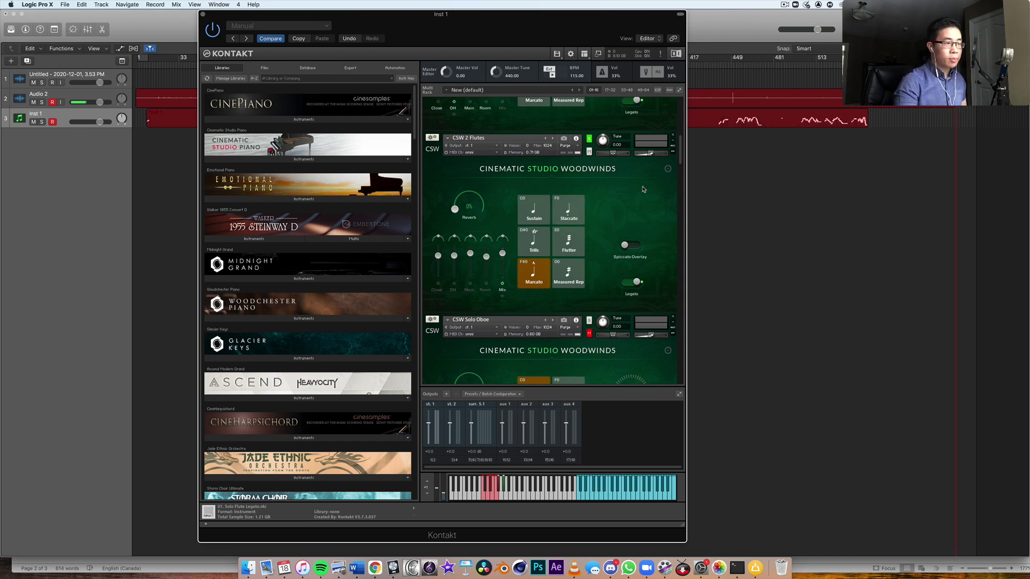
pyautogui.scroll(1, 644, 195)
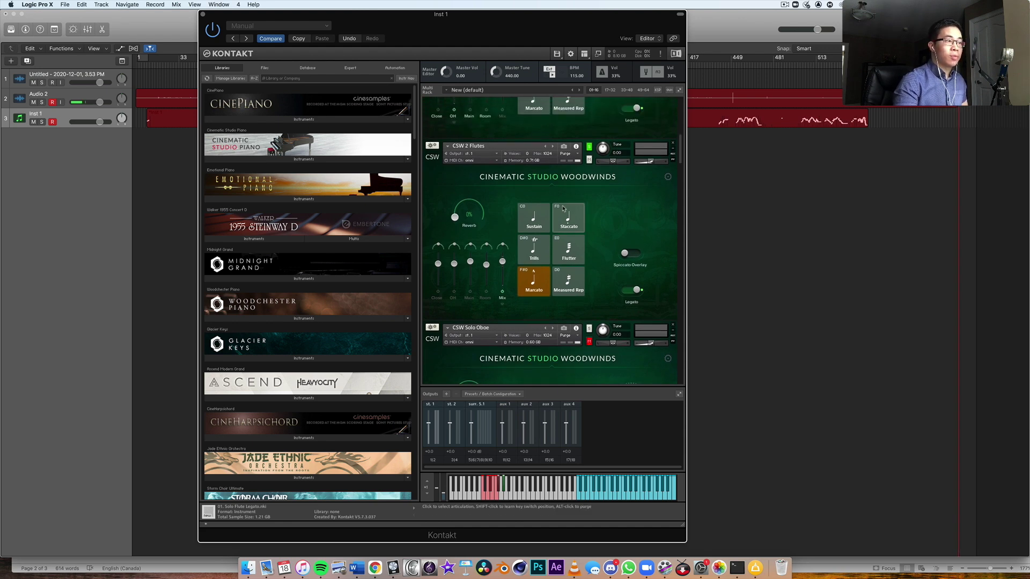
pyautogui.scroll(2, 484, 152)
pyautogui.scroll(2, 487, 177)
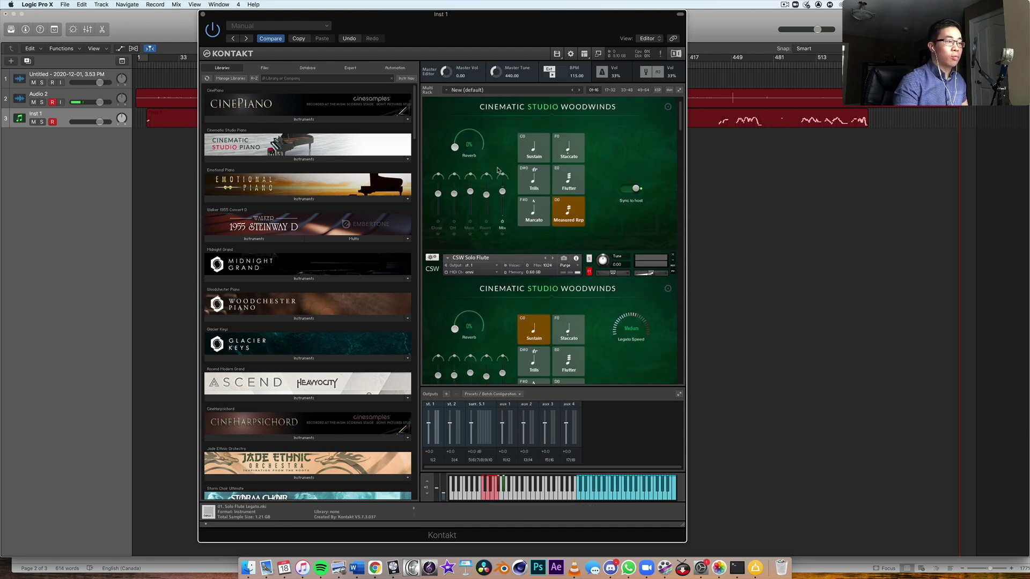
pyautogui.scroll(2, 490, 202)
pyautogui.scroll(2, 495, 221)
pyautogui.scroll(-5, 599, 306)
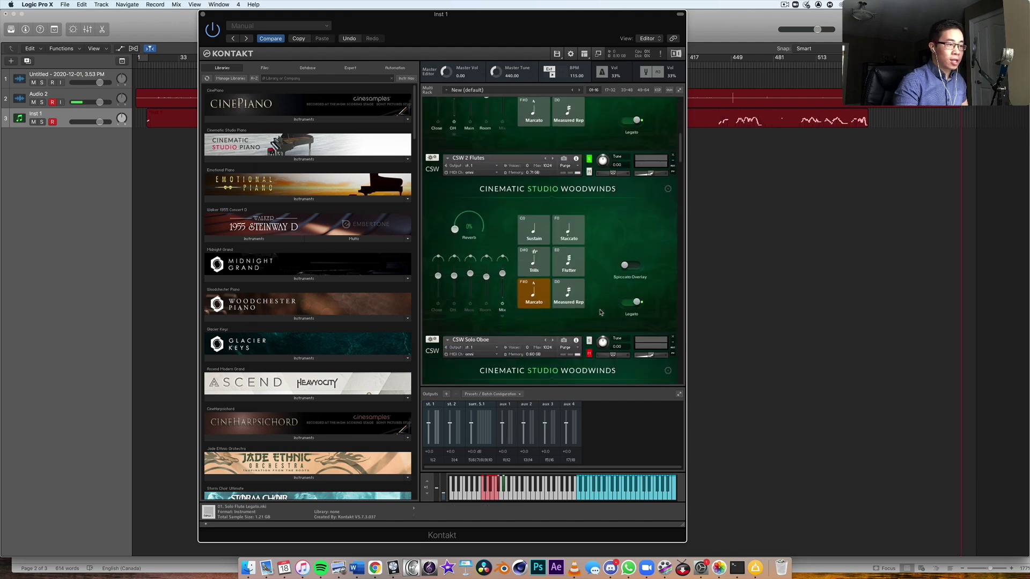
pyautogui.scroll(-2, 599, 303)
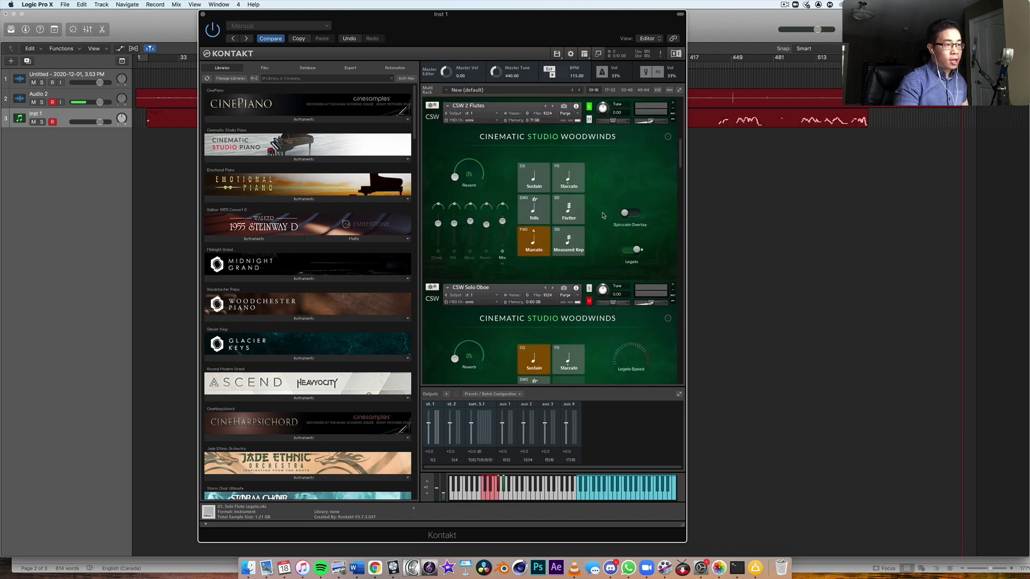
pyautogui.scroll(1, 523, 202)
pyautogui.scroll(1, 467, 113)
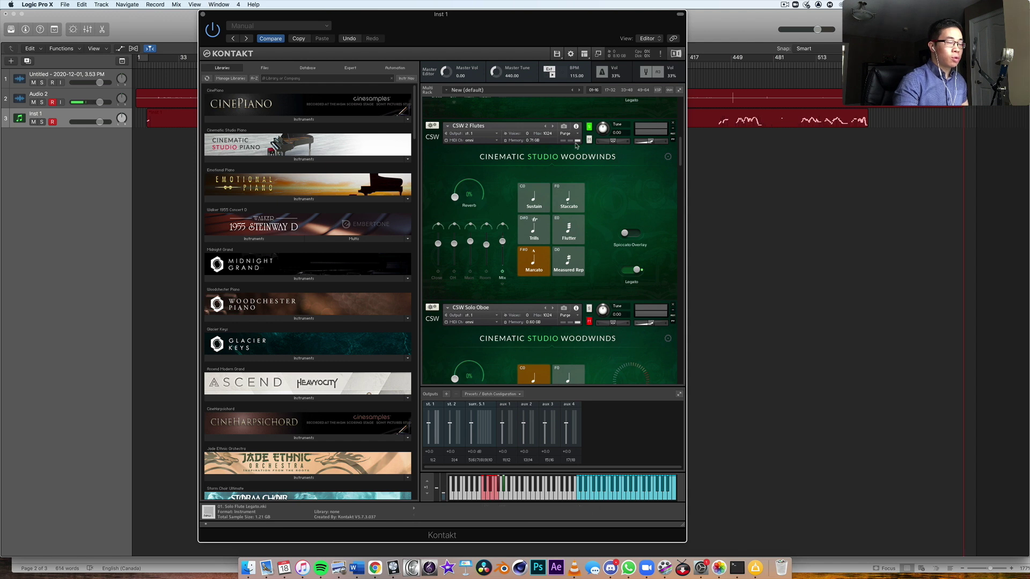
pyautogui.scroll(-3, 633, 183)
pyautogui.scroll(-1, 633, 183)
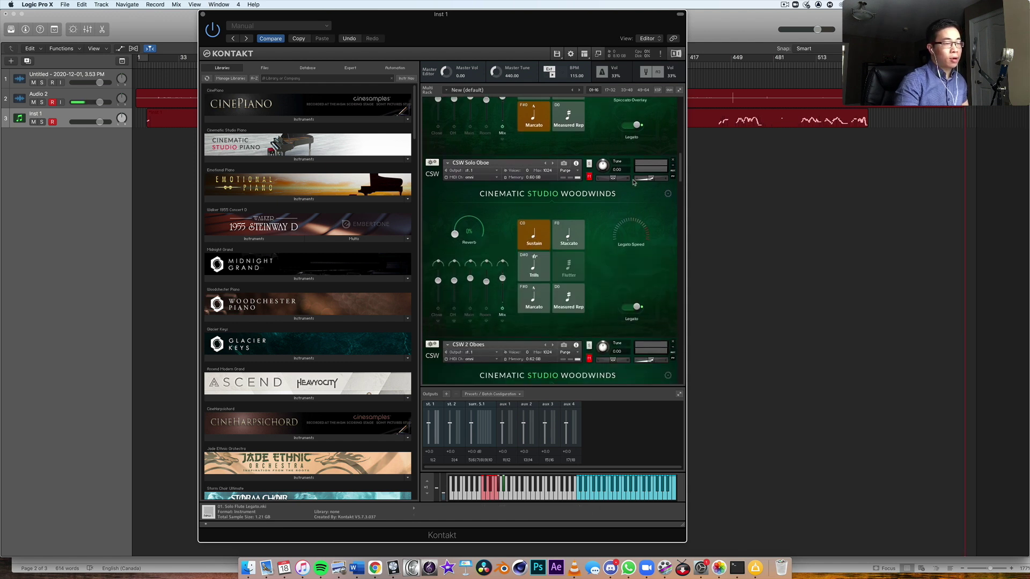
pyautogui.scroll(-1, 633, 182)
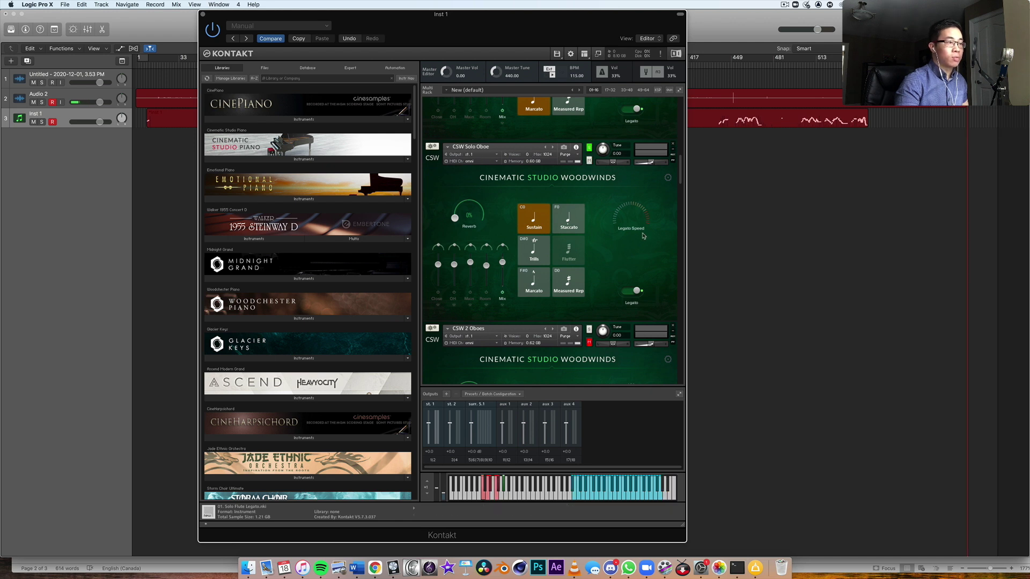
pyautogui.scroll(-1, 625, 209)
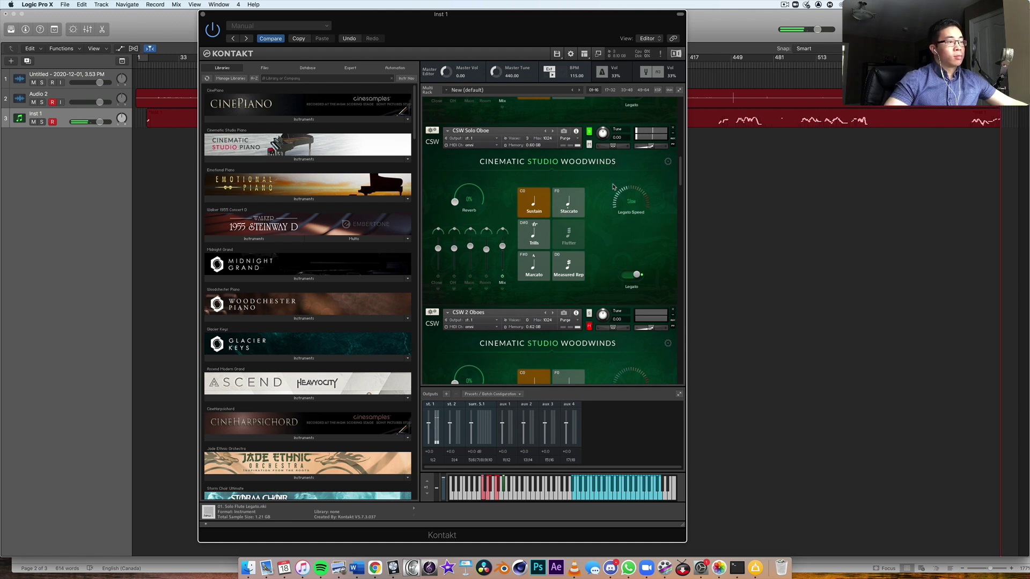
pyautogui.scroll(-2, 361, 224)
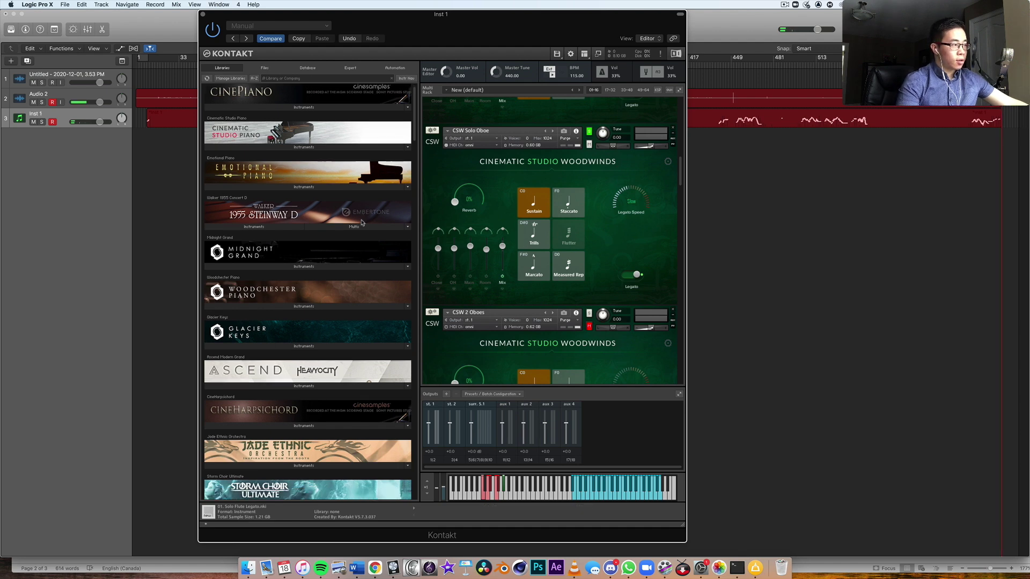
pyautogui.scroll(-10, 306, 241)
pyautogui.scroll(-8, 246, 259)
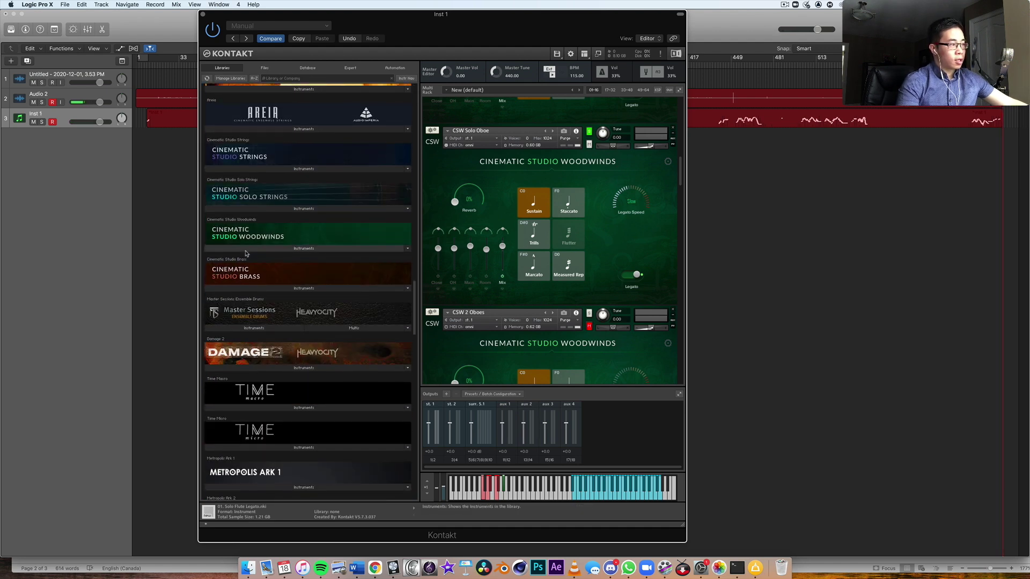
pyautogui.click(251, 251)
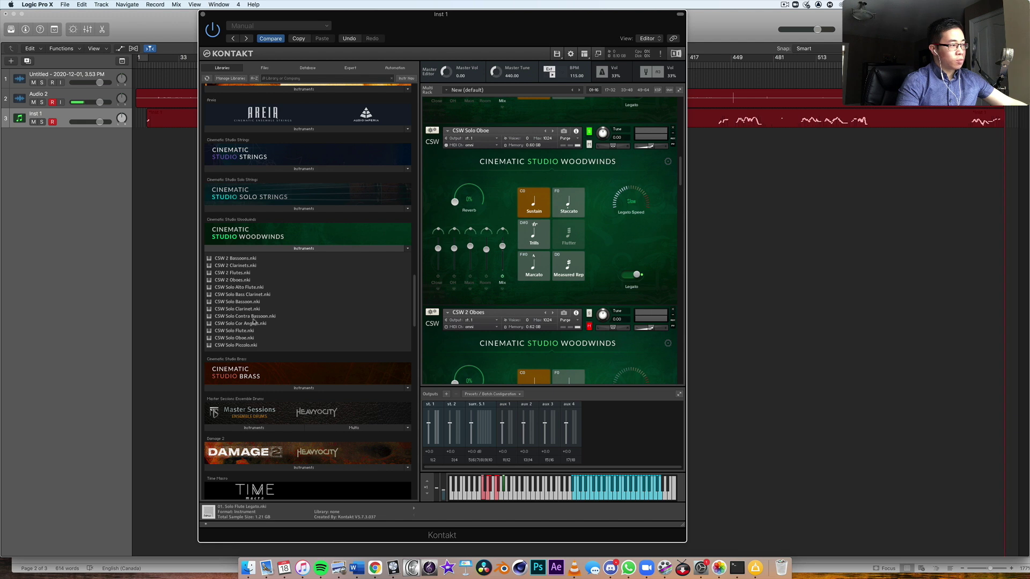
pyautogui.moveTo(253, 341); pyautogui.dragTo(566, 226)
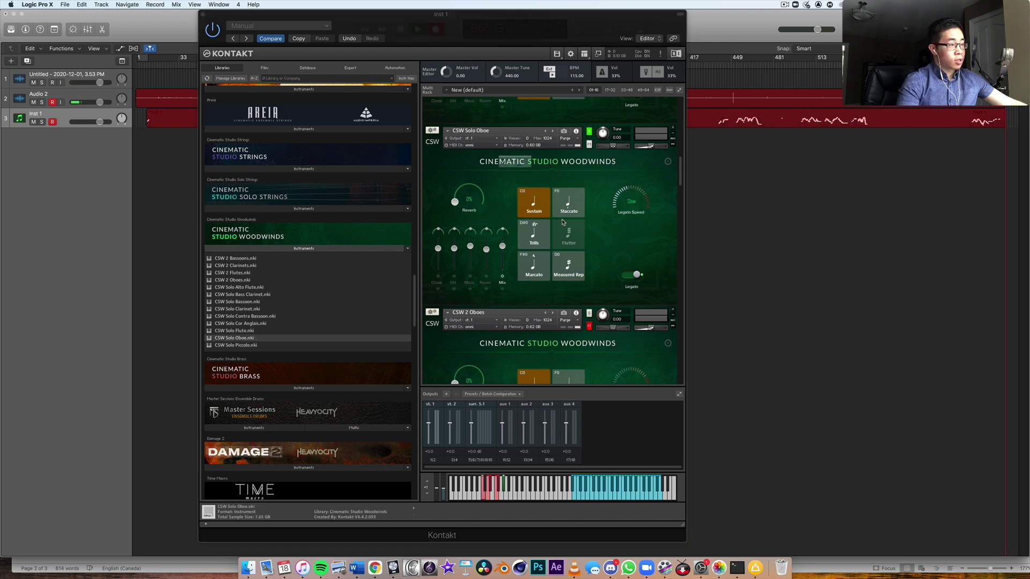
pyautogui.click(576, 181)
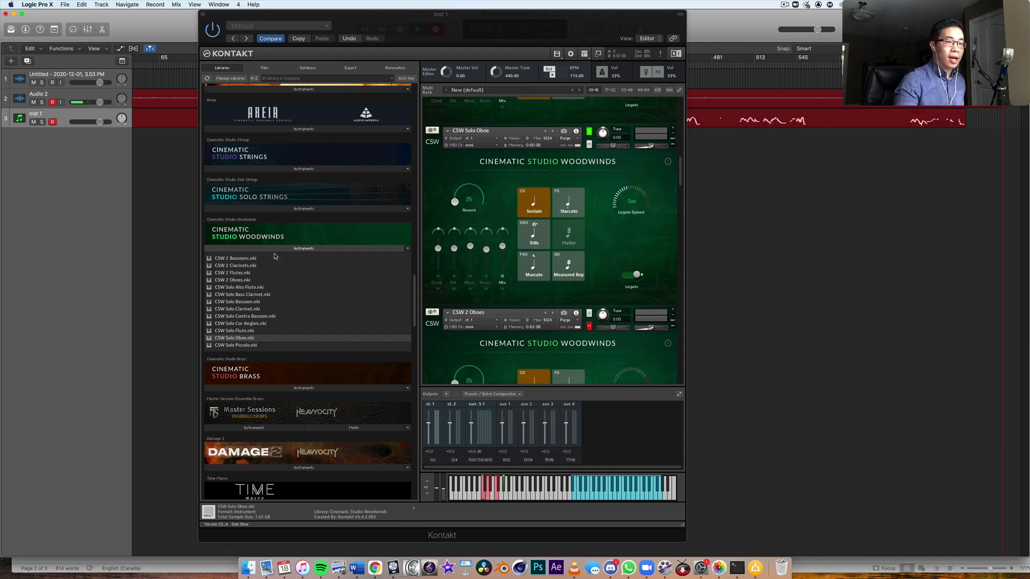
pyautogui.click(608, 179)
pyautogui.scroll(-2, 609, 179)
pyautogui.scroll(-1, 603, 177)
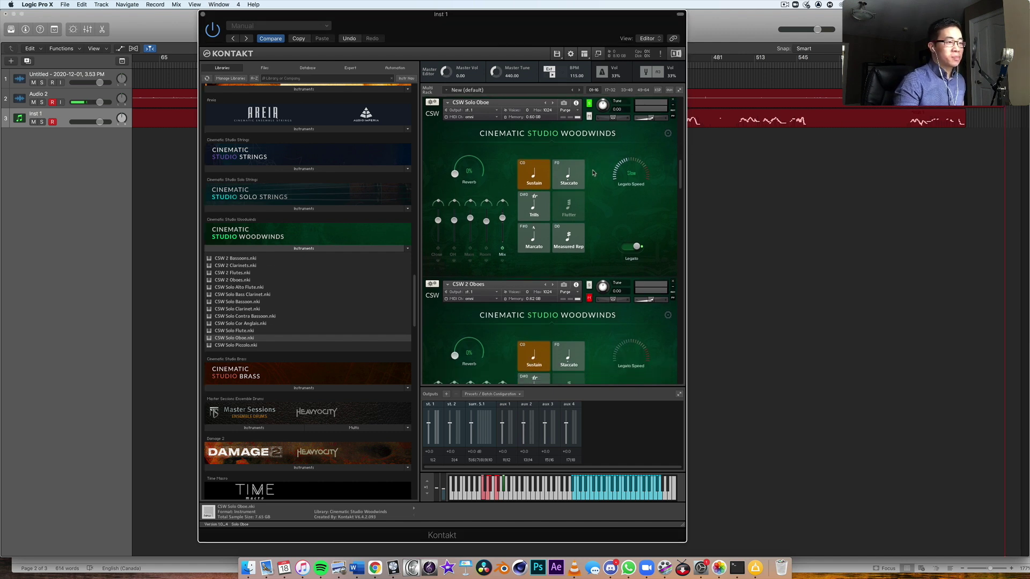
pyautogui.scroll(-2, 599, 175)
pyautogui.scroll(-3, 593, 172)
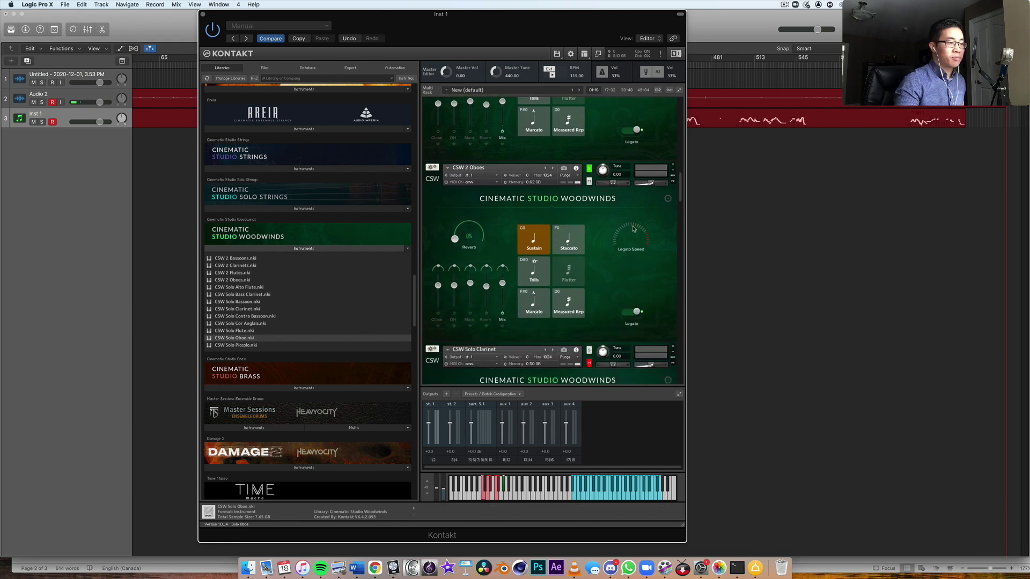
pyautogui.scroll(-1, 634, 230)
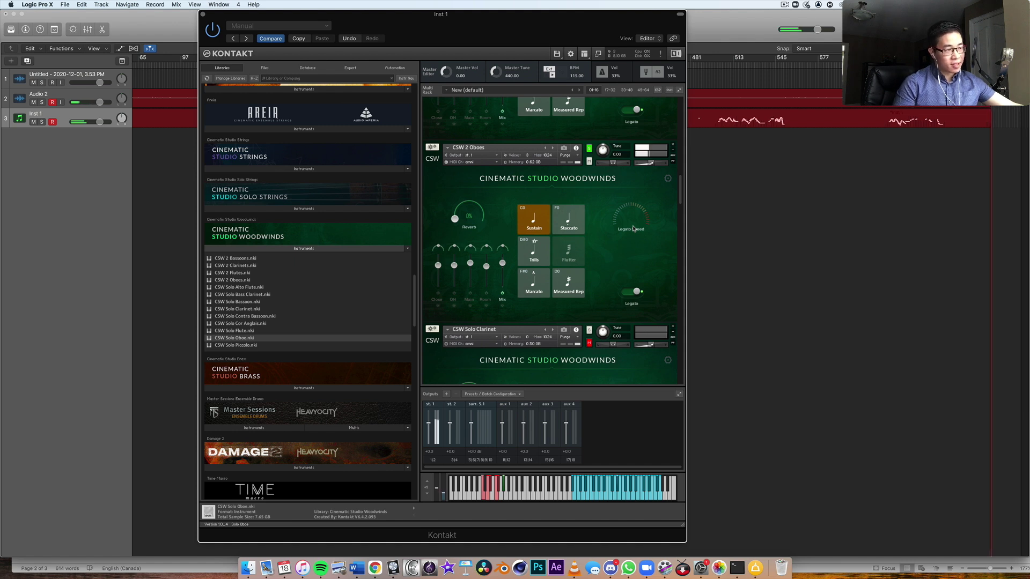
# Adjust the 2 Oboes' legato speed and show its MIDI controller assignments.
pyautogui.click(635, 230)
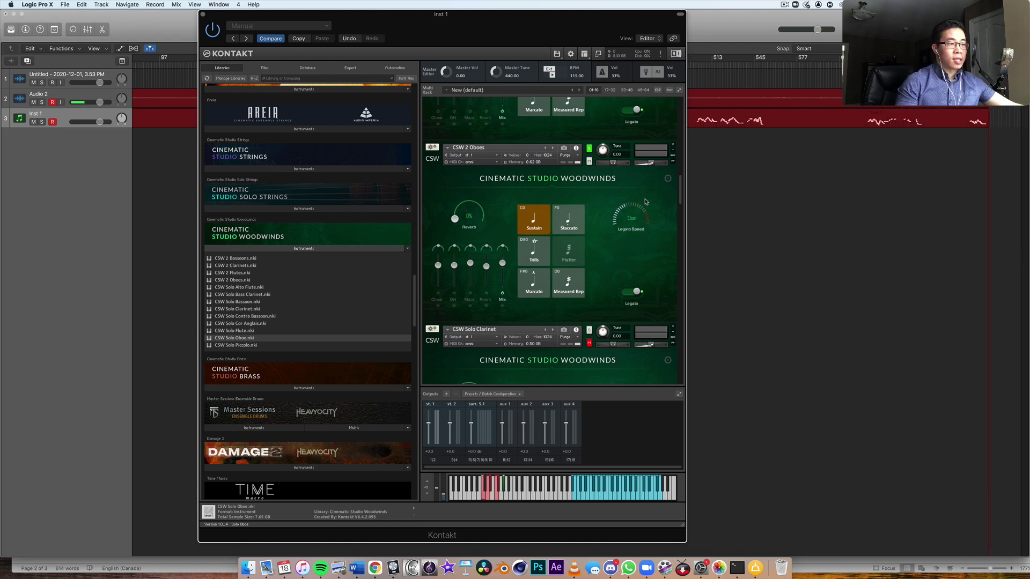
pyautogui.click(668, 179)
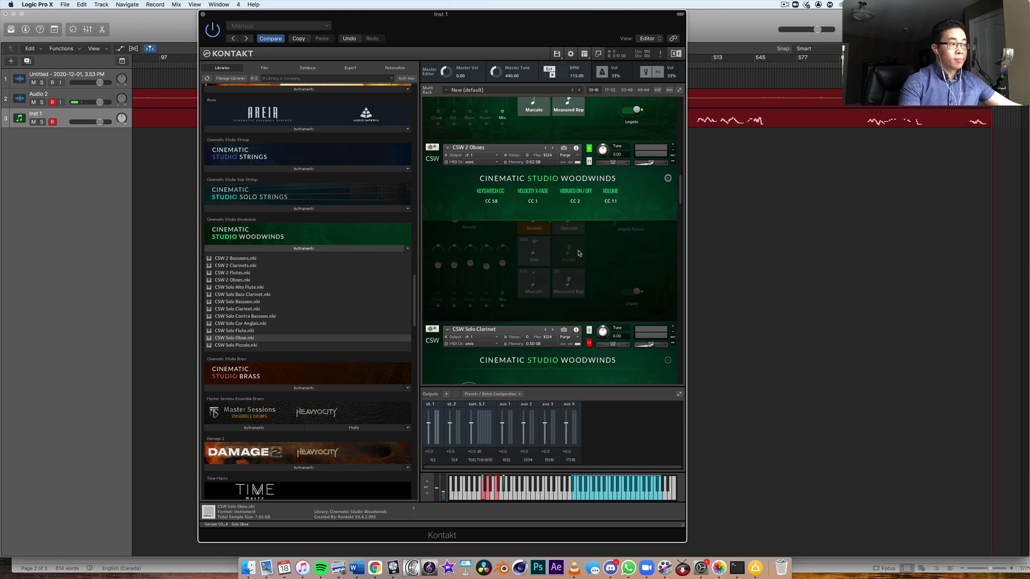
# Close the 2 Oboes' controller assignment overview and sync the Measured Rep repetition tempo to the project.
pyautogui.click(603, 250)
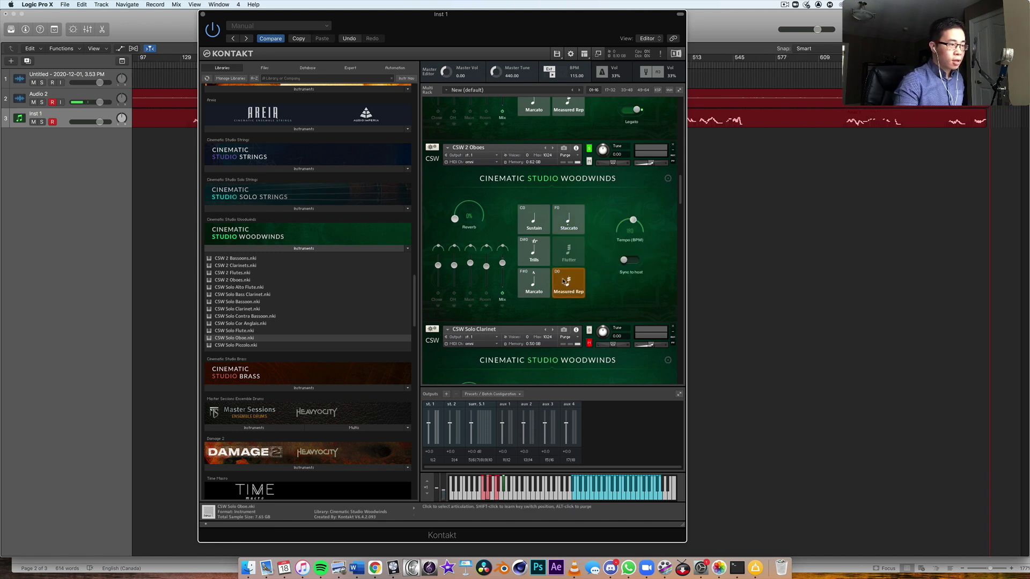
pyautogui.click(632, 260)
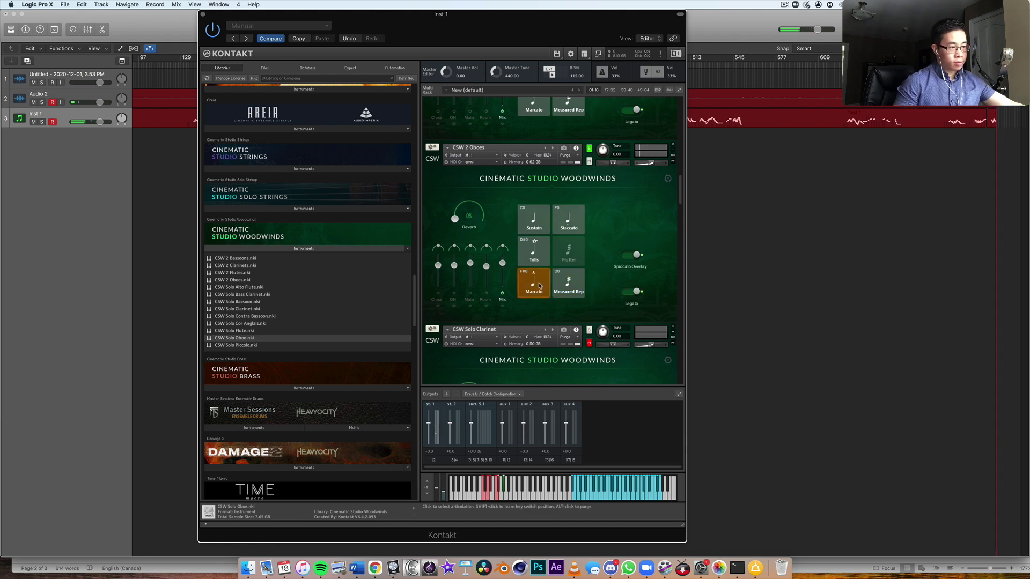
# Turn off the Staccato Overlay for the 2 Oboes' Marcato articulation.
pyautogui.click(635, 256)
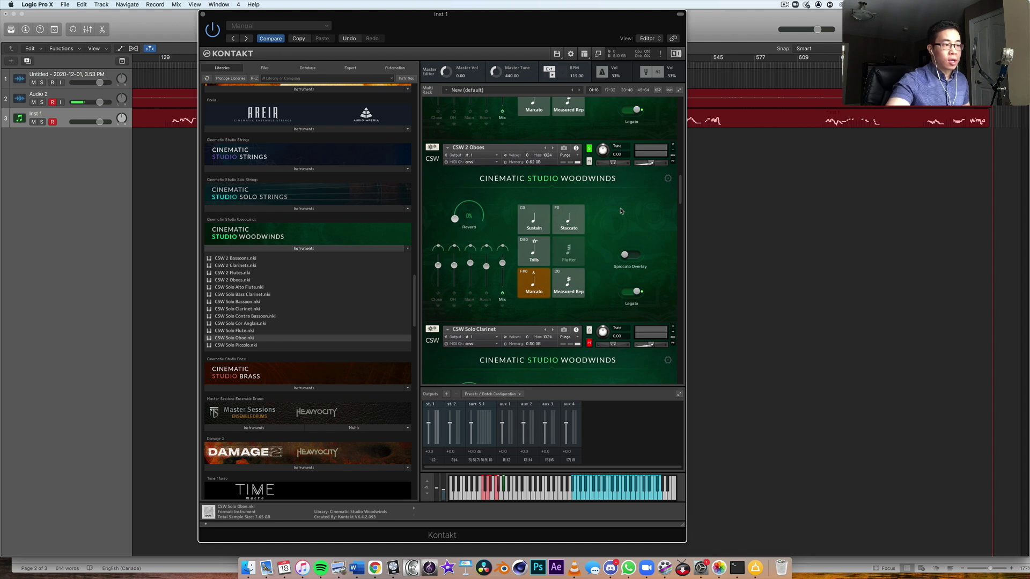
pyautogui.scroll(1, 629, 209)
pyautogui.scroll(5, 629, 210)
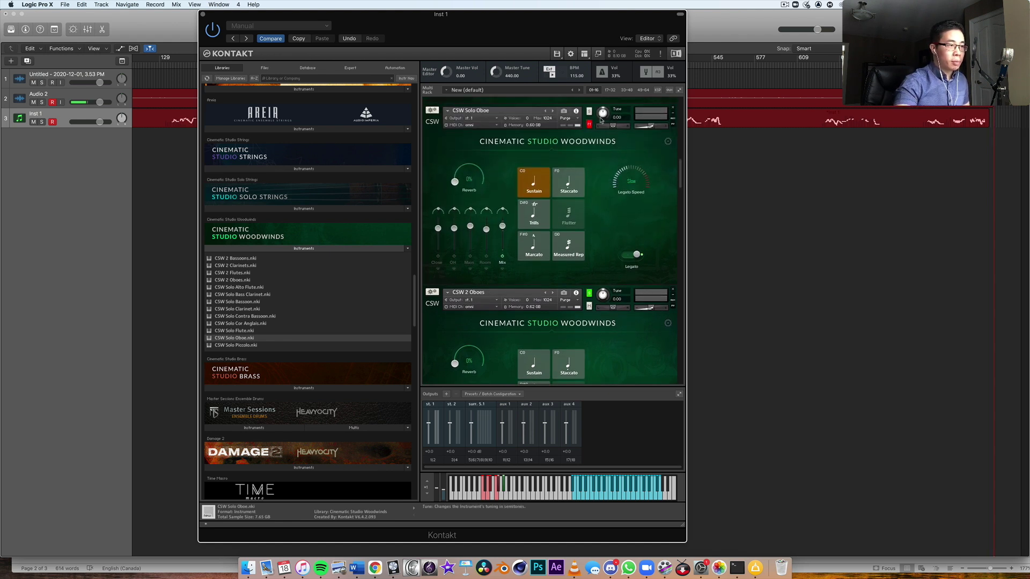
# Solo the CSW Solo Oboe so the other patches are muted.
pyautogui.click(588, 111)
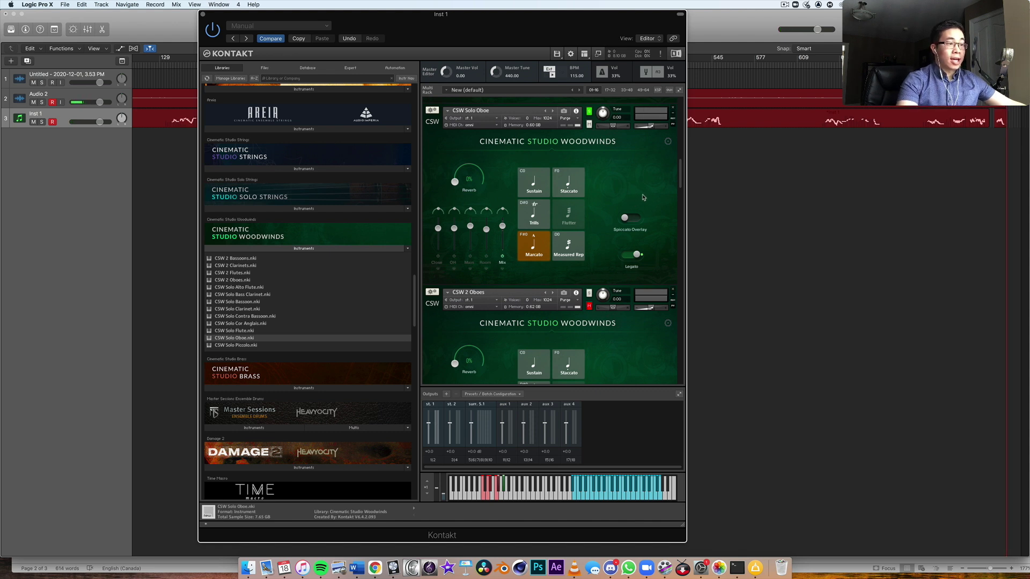
pyautogui.scroll(-3, 643, 198)
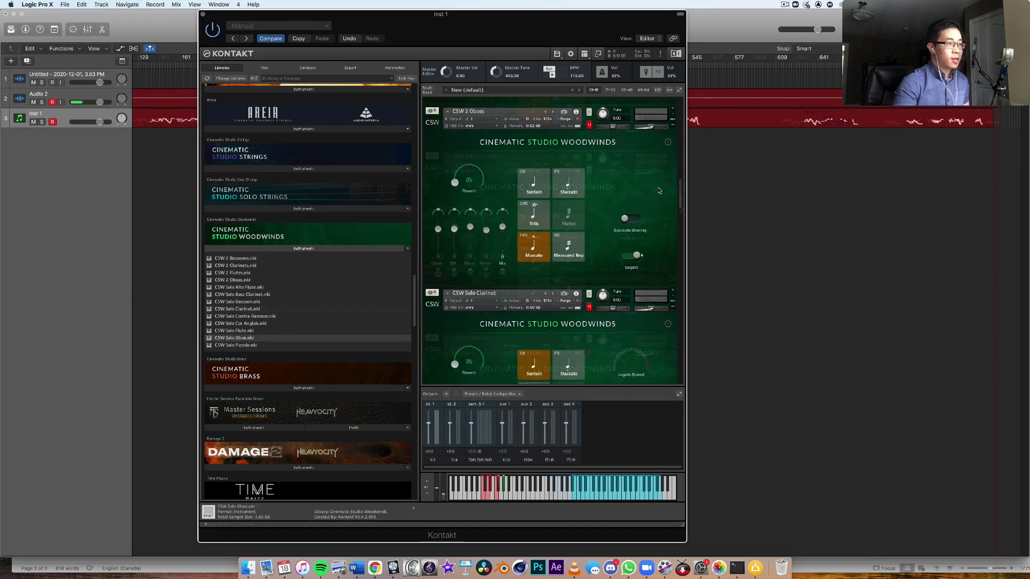
pyautogui.scroll(-3, 679, 209)
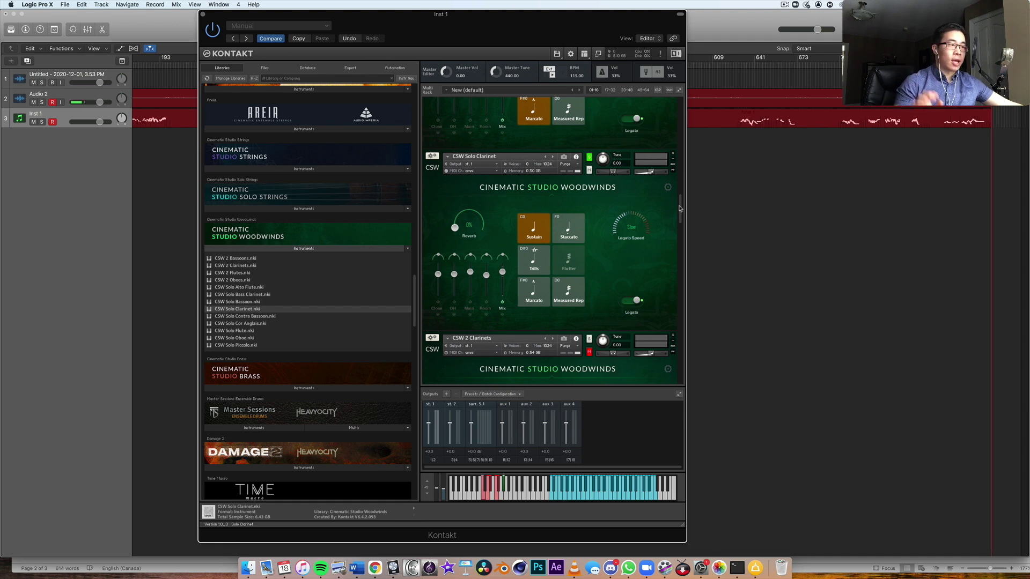
pyautogui.scroll(-3, 612, 241)
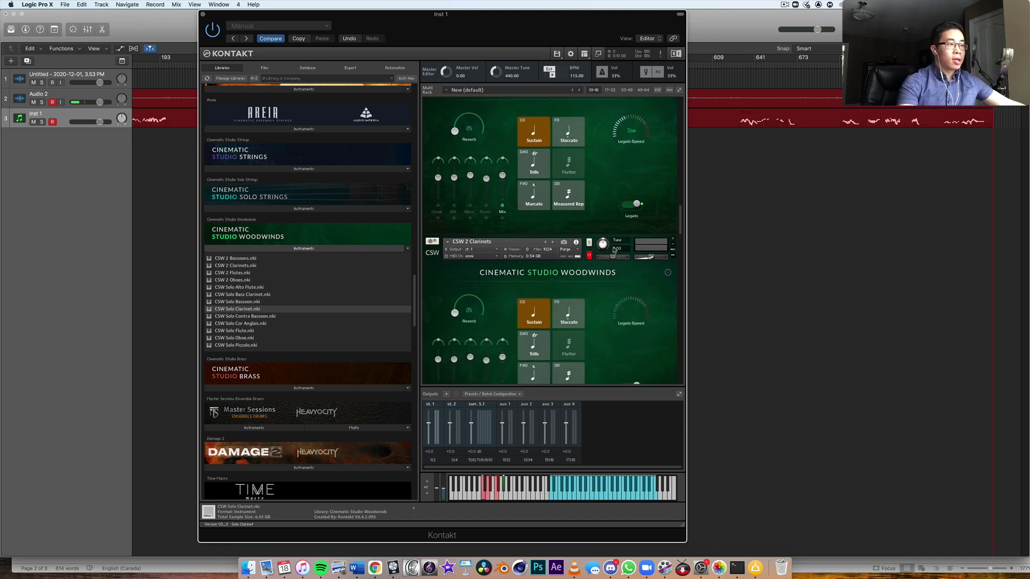
pyautogui.scroll(-2, 606, 211)
pyautogui.scroll(-1, 620, 202)
pyautogui.scroll(-1, 636, 189)
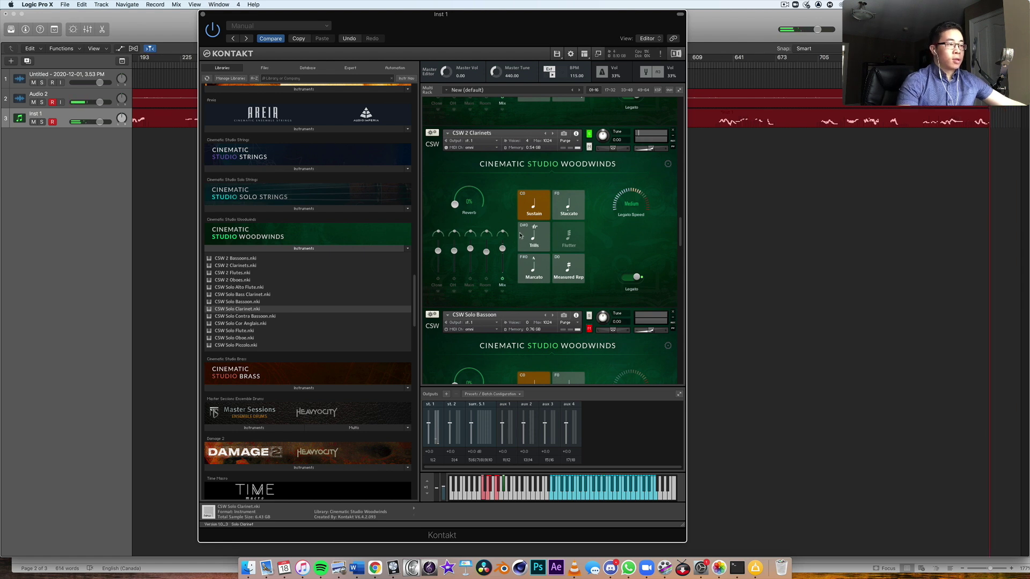
# Switch the CSW 2 Clarinets back to the Sustain articulation.
pyautogui.click(539, 215)
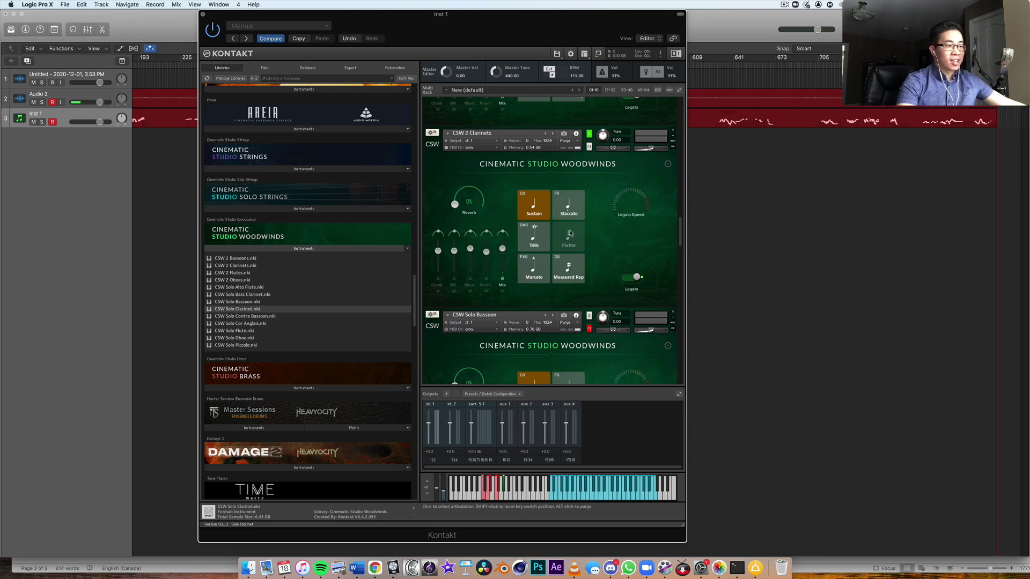
pyautogui.scroll(-3, 617, 241)
pyautogui.scroll(-3, 617, 242)
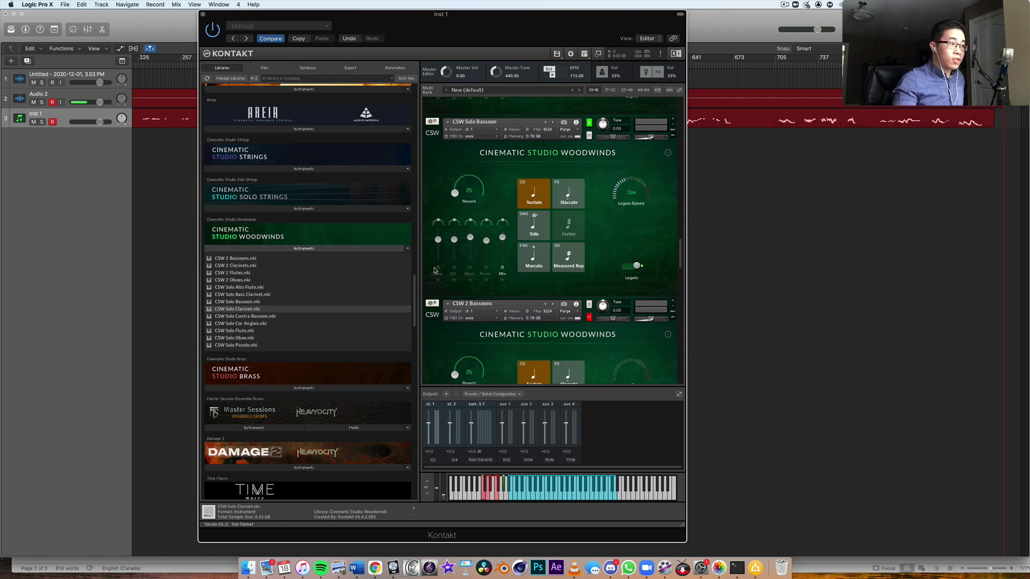
pyautogui.scroll(-3, 622, 234)
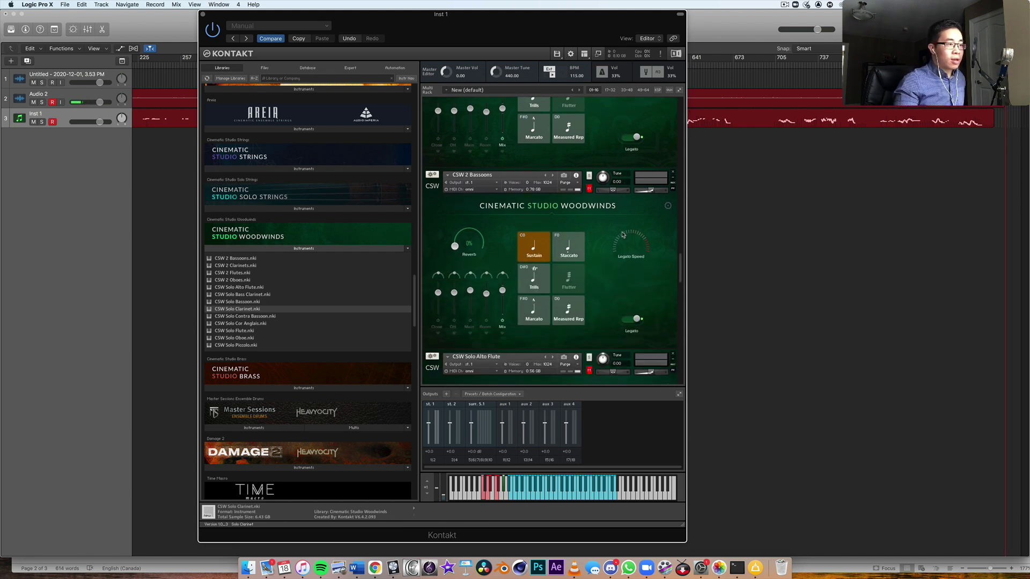
# Solo the CSW 2 Bassoons and switch them to Trills, then solo the Solo Alto Flute.
pyautogui.click(590, 141)
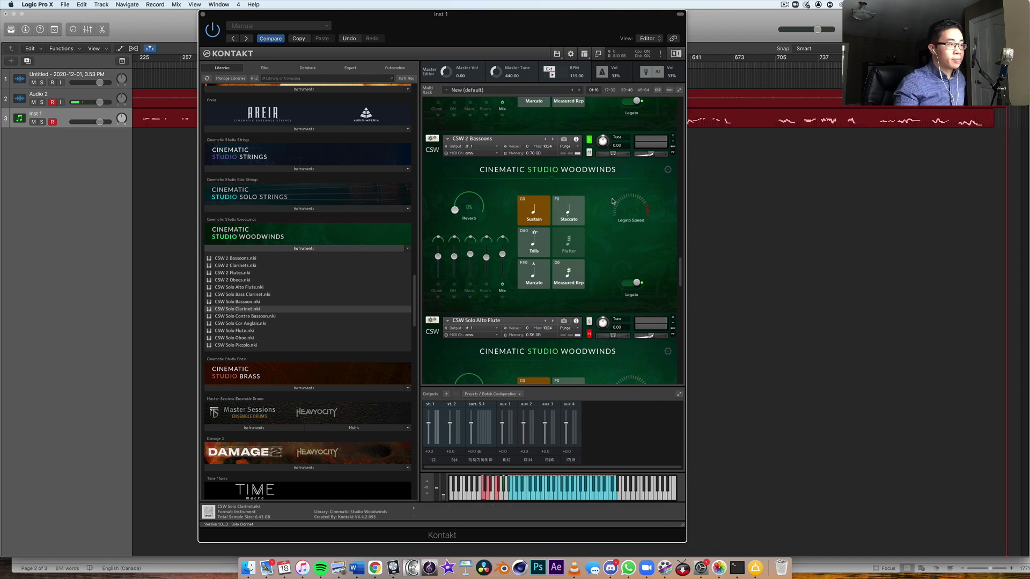
pyautogui.scroll(-1, 614, 202)
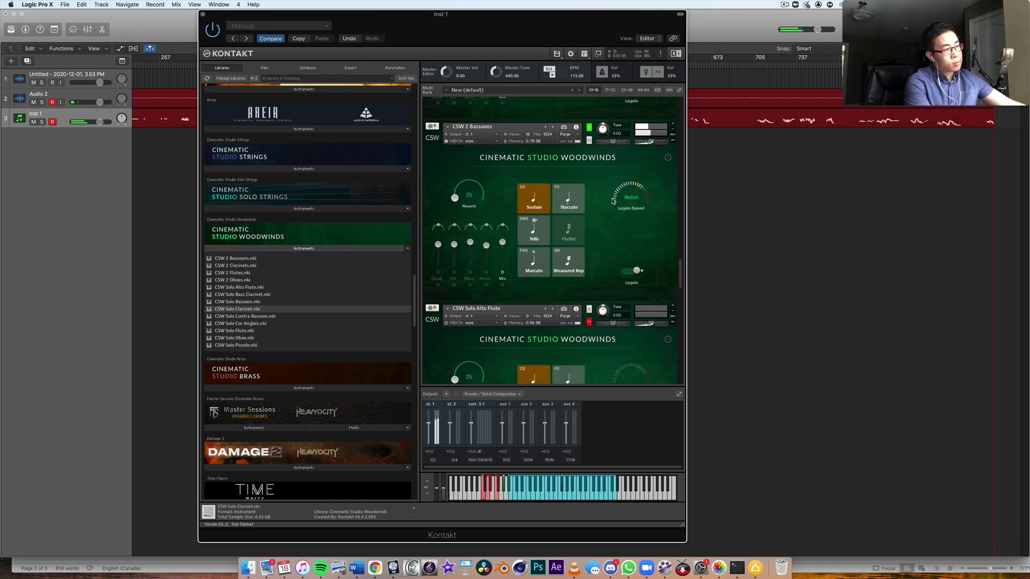
pyautogui.moveTo(631, 206)
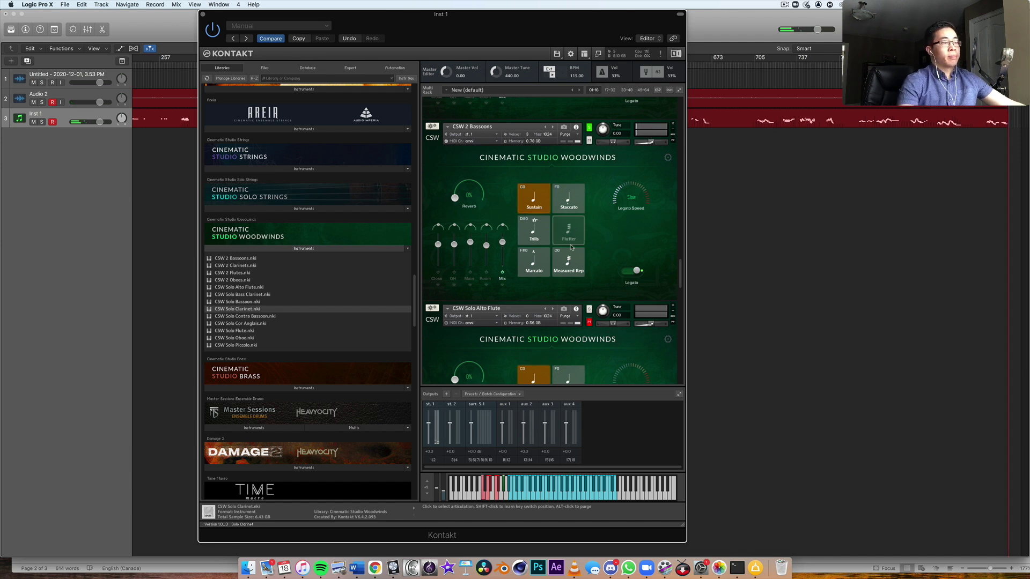
pyautogui.scroll(-5, 608, 257)
pyautogui.scroll(3, 592, 226)
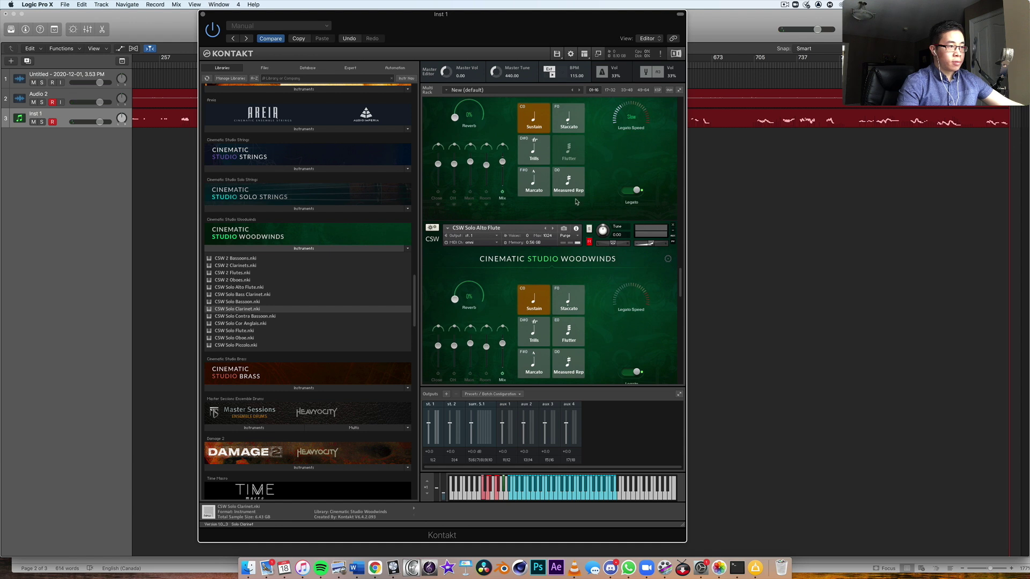
pyautogui.scroll(2, 575, 185)
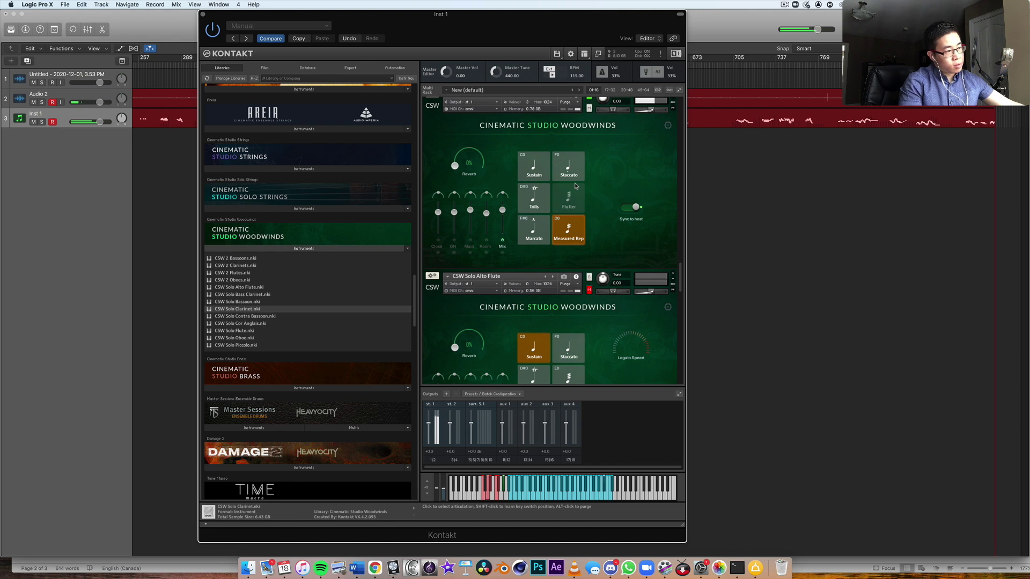
pyautogui.click(521, 206)
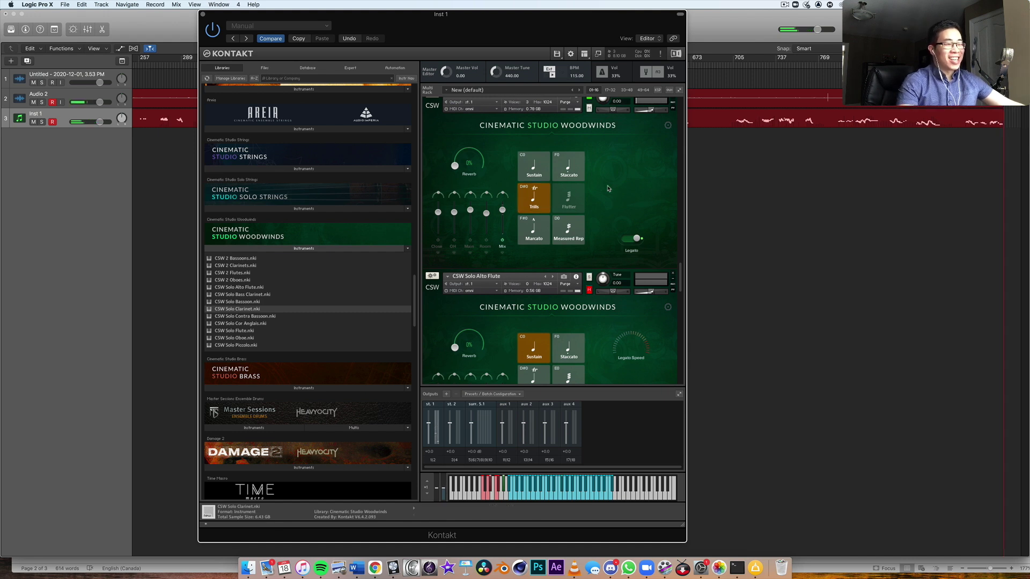
pyautogui.scroll(-2, 603, 188)
pyautogui.scroll(-1, 603, 188)
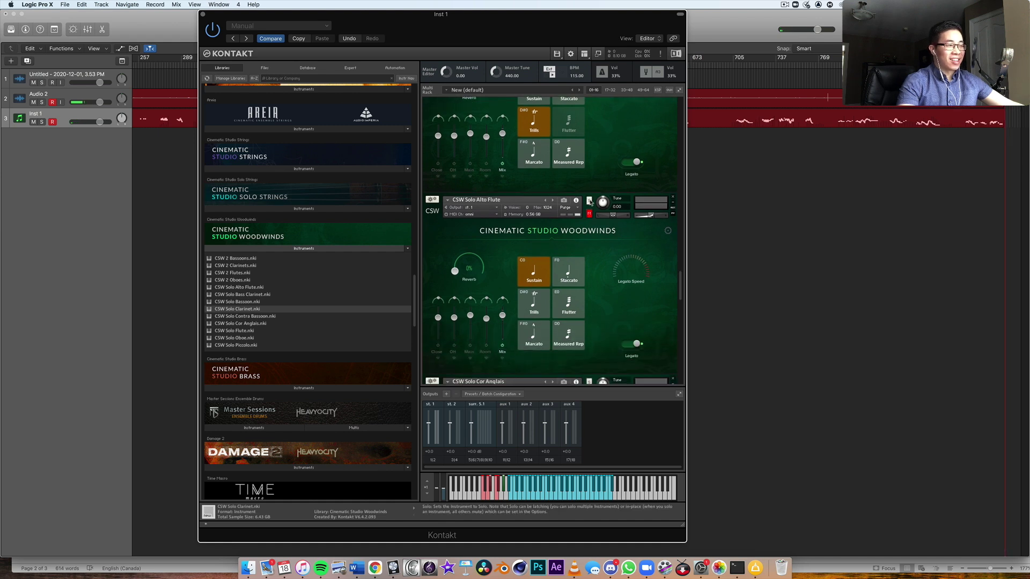
pyautogui.click(591, 203)
pyautogui.scroll(-2, 590, 202)
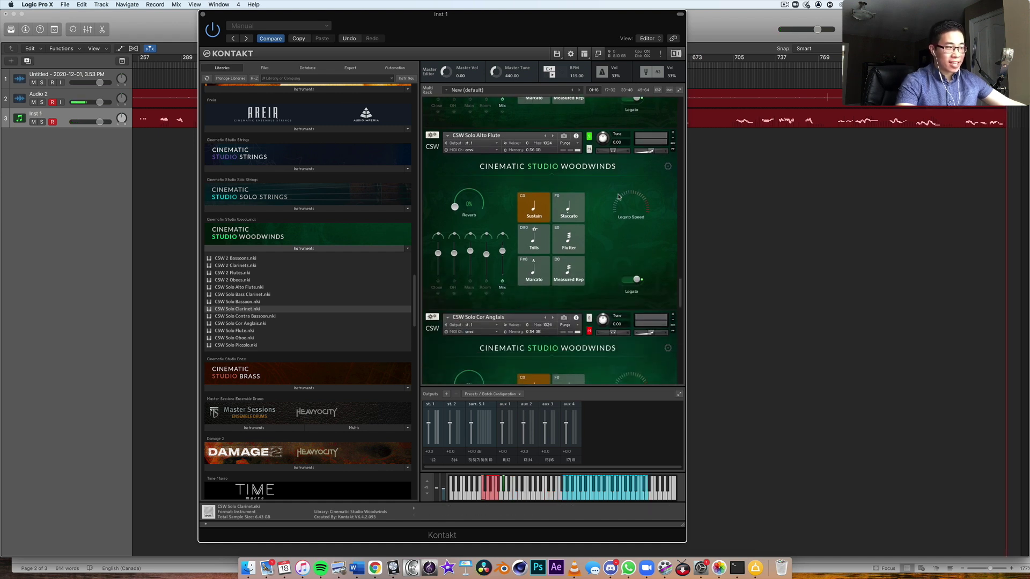
pyautogui.scroll(1, 618, 196)
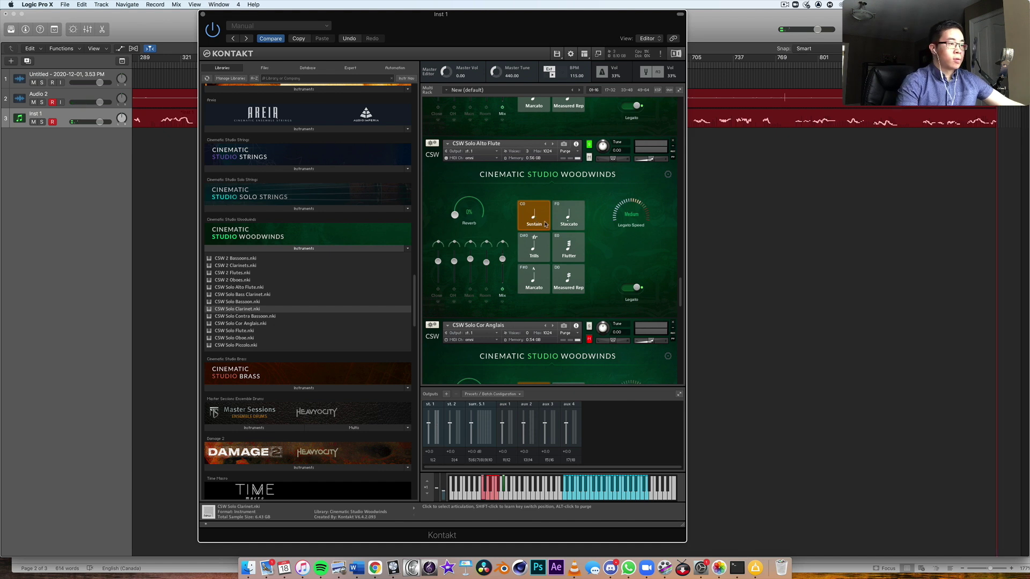
# Switch the CSW Solo Alto Flute to the Staccato articulation.
pyautogui.click(567, 219)
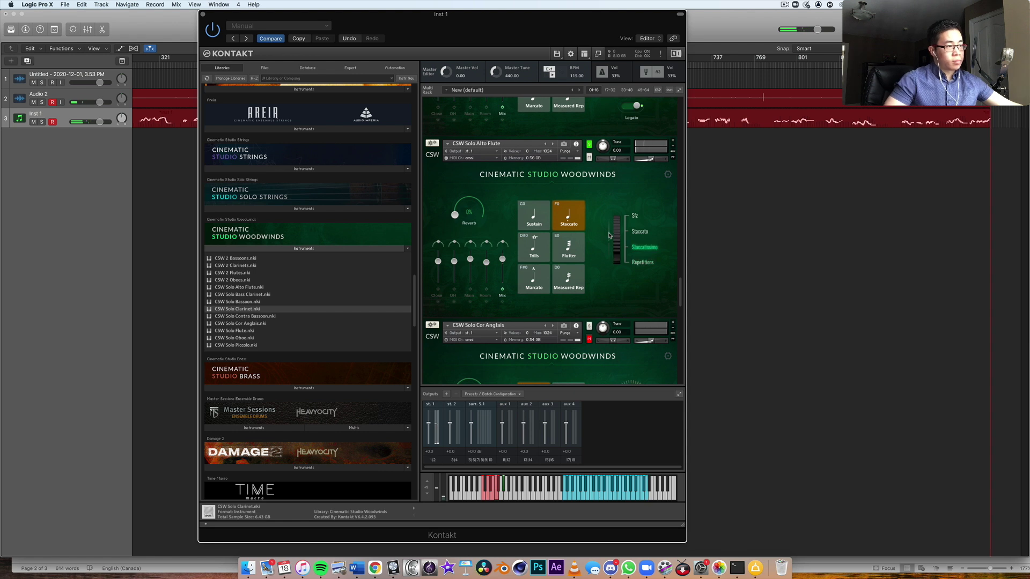
pyautogui.scroll(-3, 610, 236)
pyautogui.scroll(-1, 609, 235)
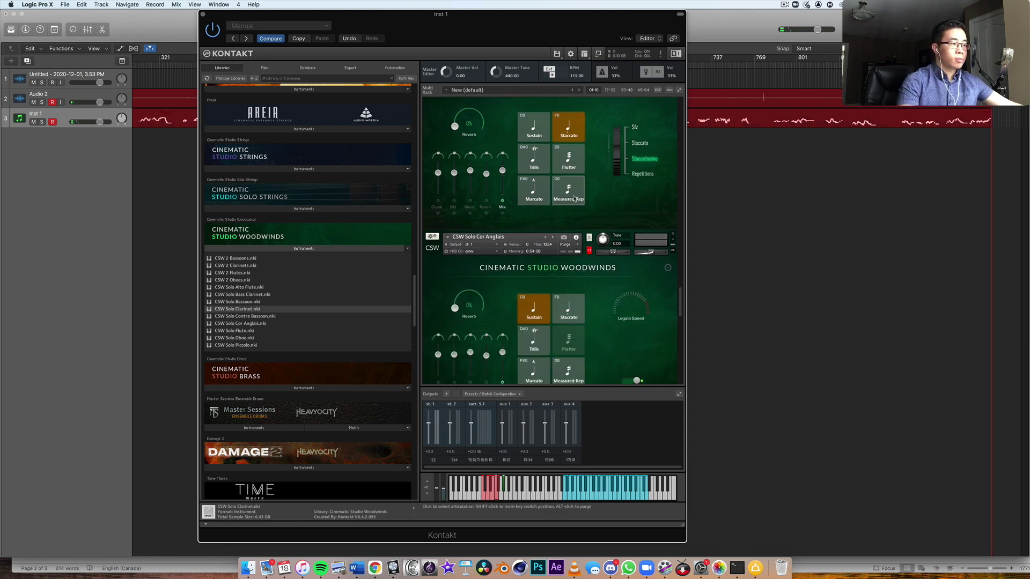
# Select the Trills articulation on the CSW Solo Alto Flute panel.
pyautogui.click(545, 169)
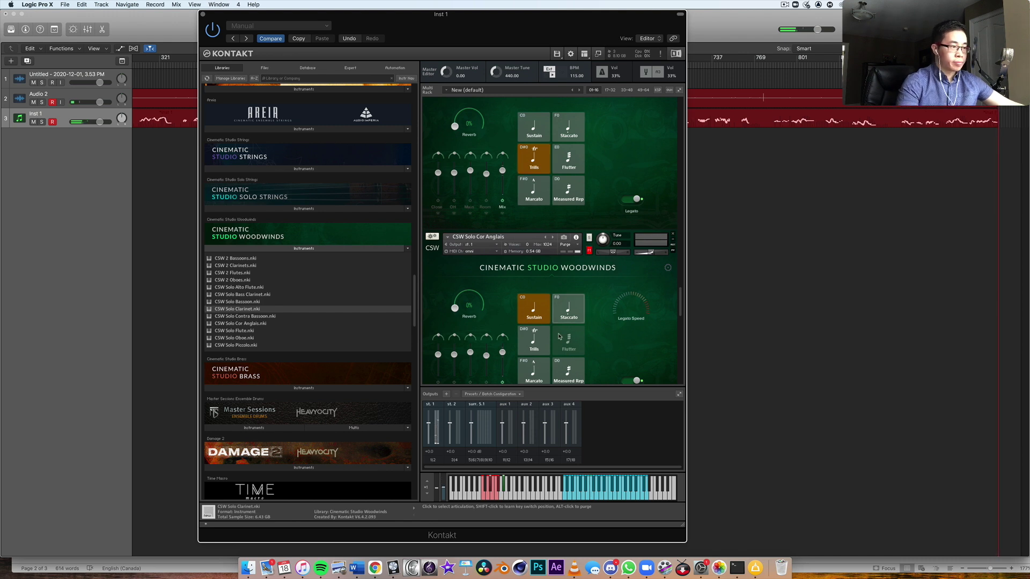
pyautogui.scroll(-3, 590, 258)
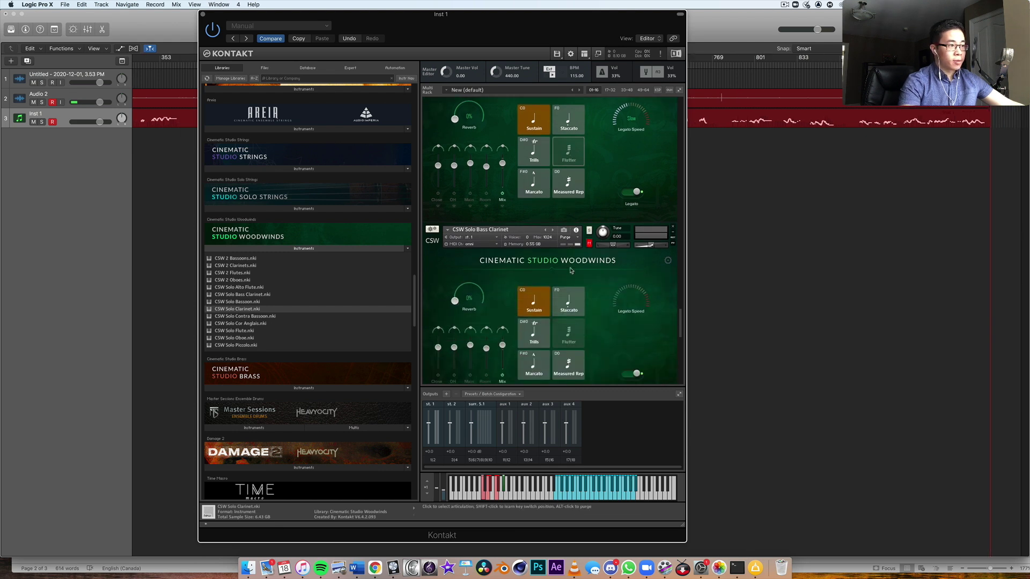
pyautogui.scroll(-3, 569, 272)
pyautogui.scroll(-1, 601, 147)
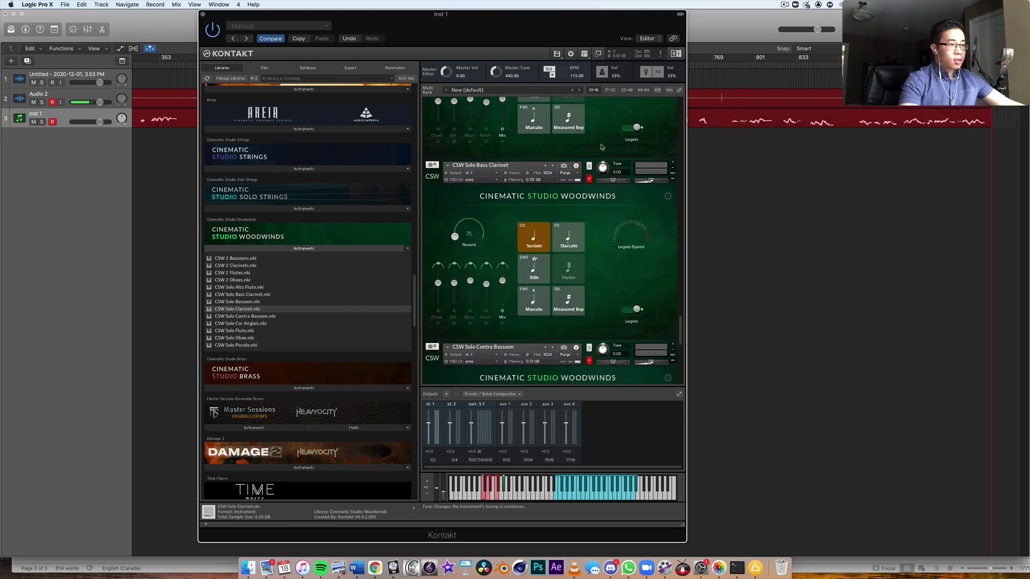
pyautogui.scroll(-2, 595, 157)
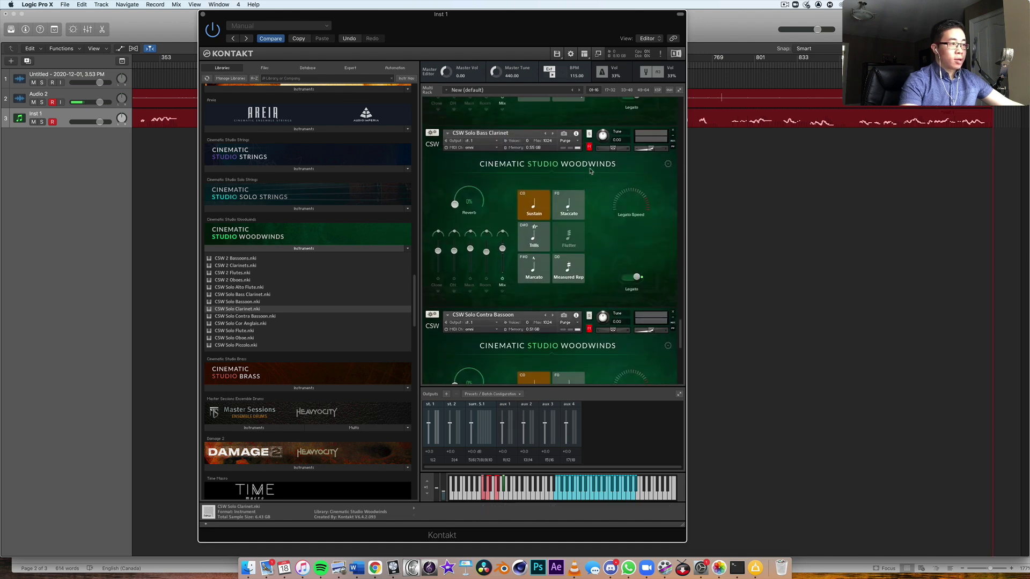
# Solo the CSW Solo Bass Clarinet and switch it to the Staccato articulation.
pyautogui.click(589, 135)
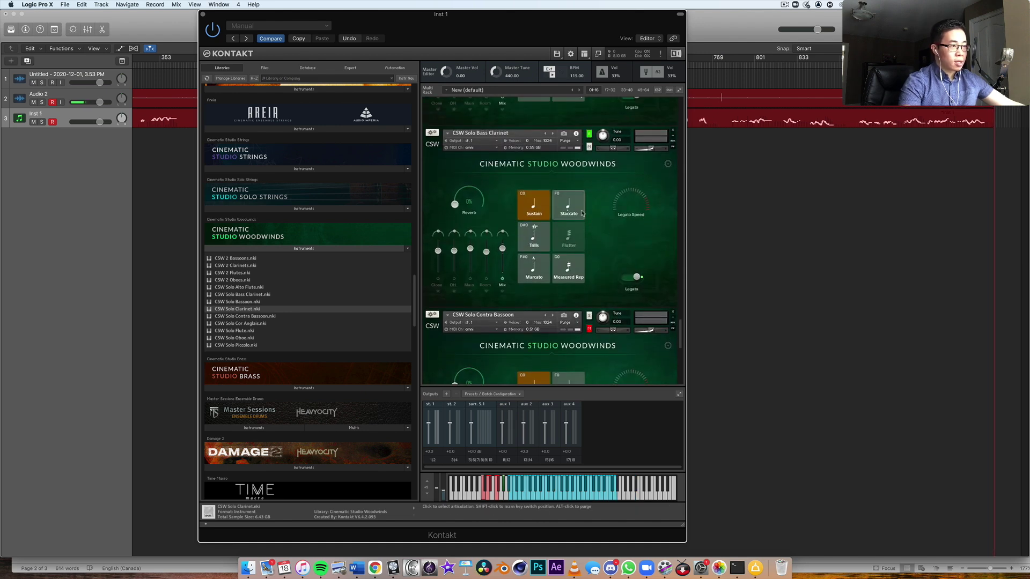
pyautogui.click(582, 213)
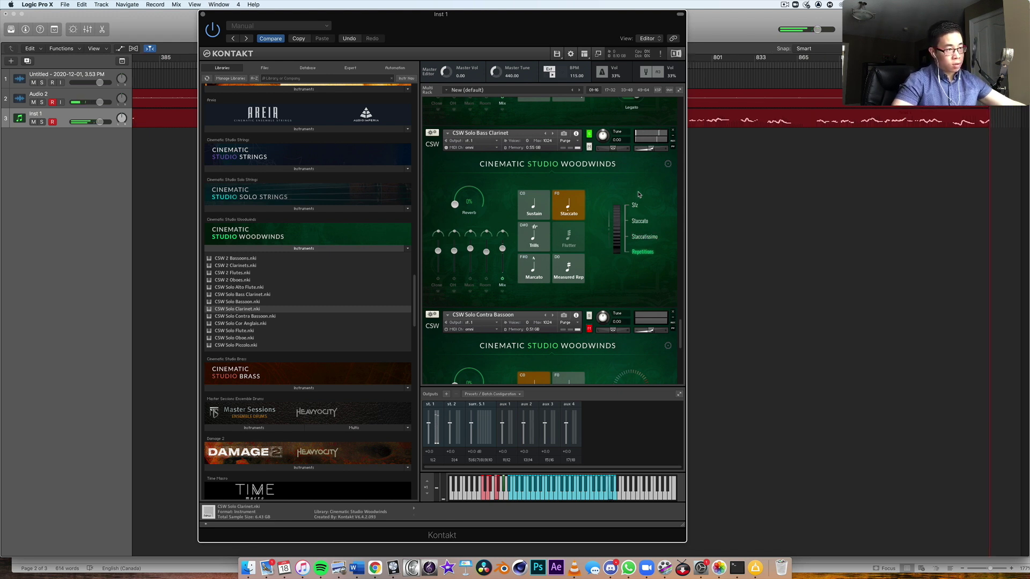
pyautogui.scroll(-1, 588, 228)
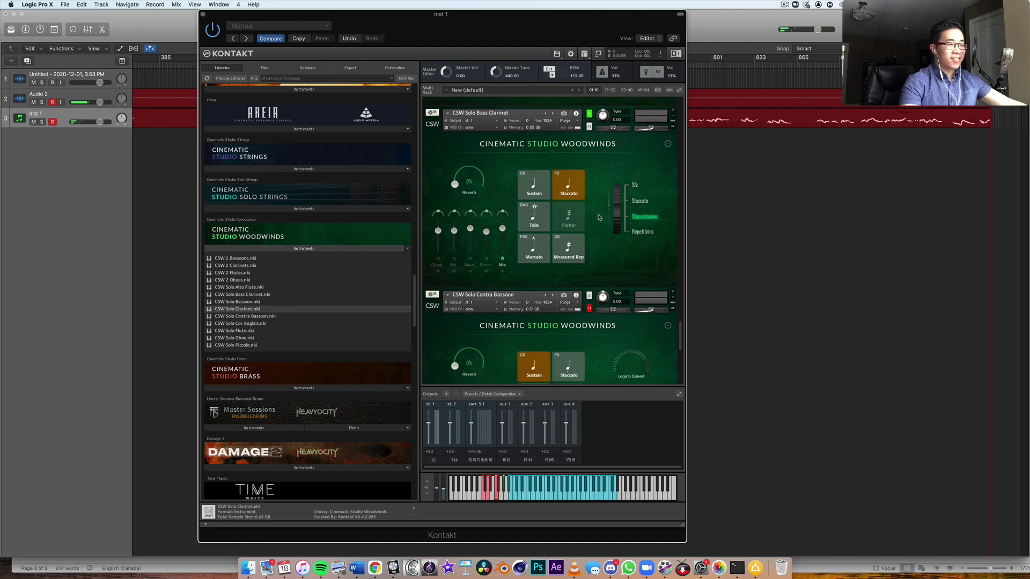
pyautogui.scroll(-4, 600, 231)
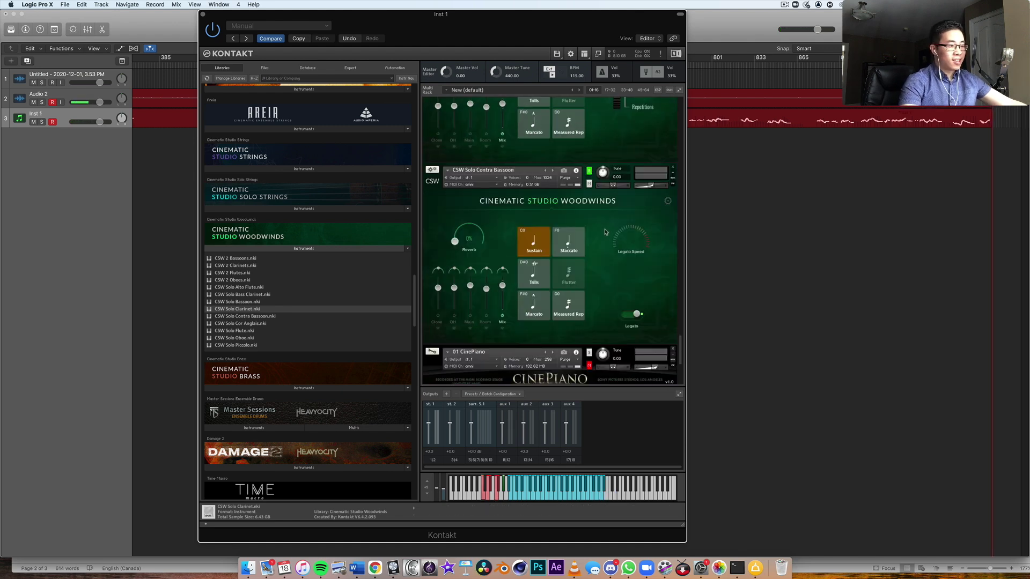
pyautogui.scroll(-1, 593, 277)
pyautogui.scroll(-1, 540, 316)
pyautogui.scroll(4, 547, 316)
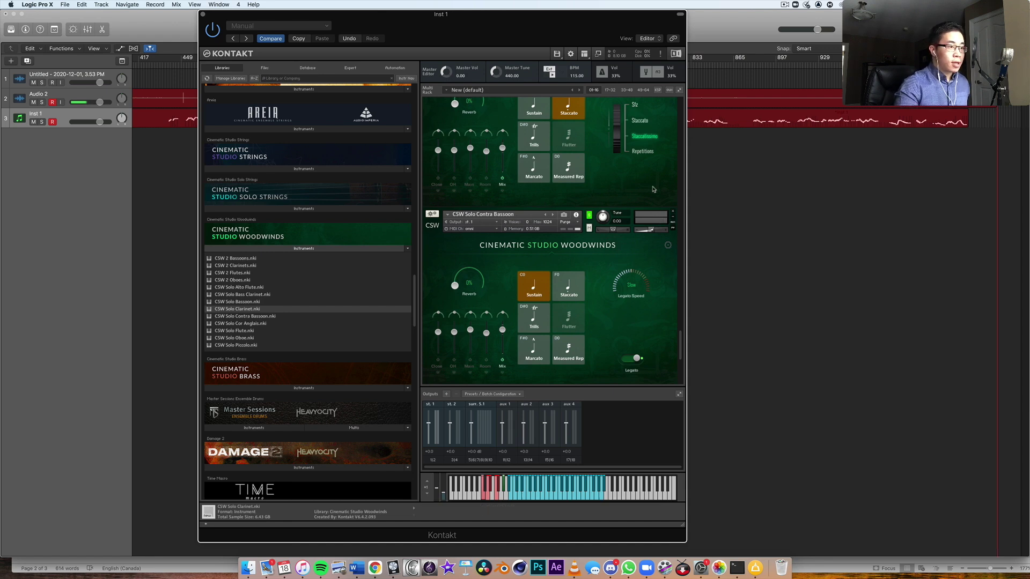
pyautogui.scroll(5, 652, 186)
pyautogui.scroll(5, 651, 186)
pyautogui.scroll(3, 652, 186)
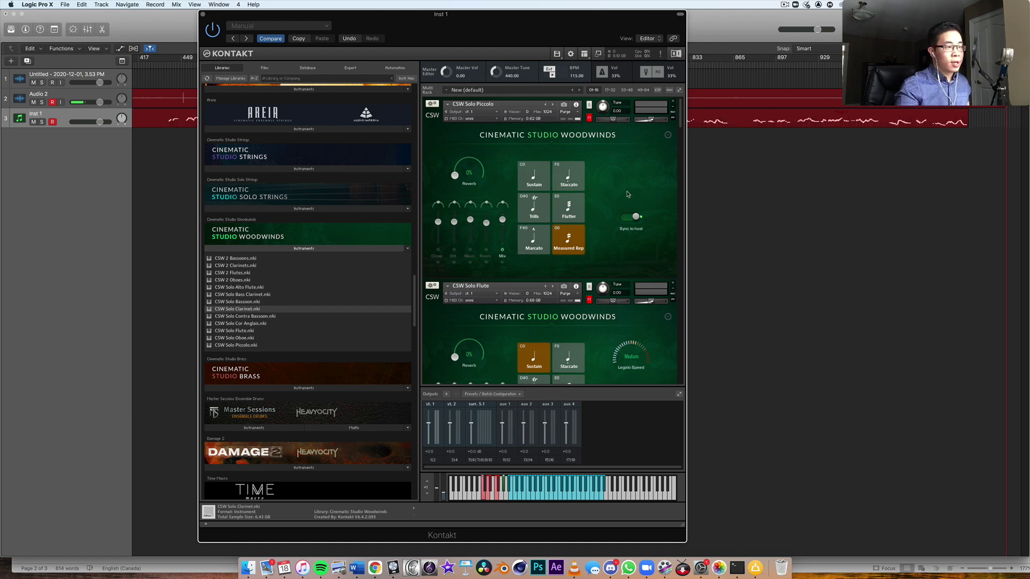
pyautogui.scroll(-2, 628, 194)
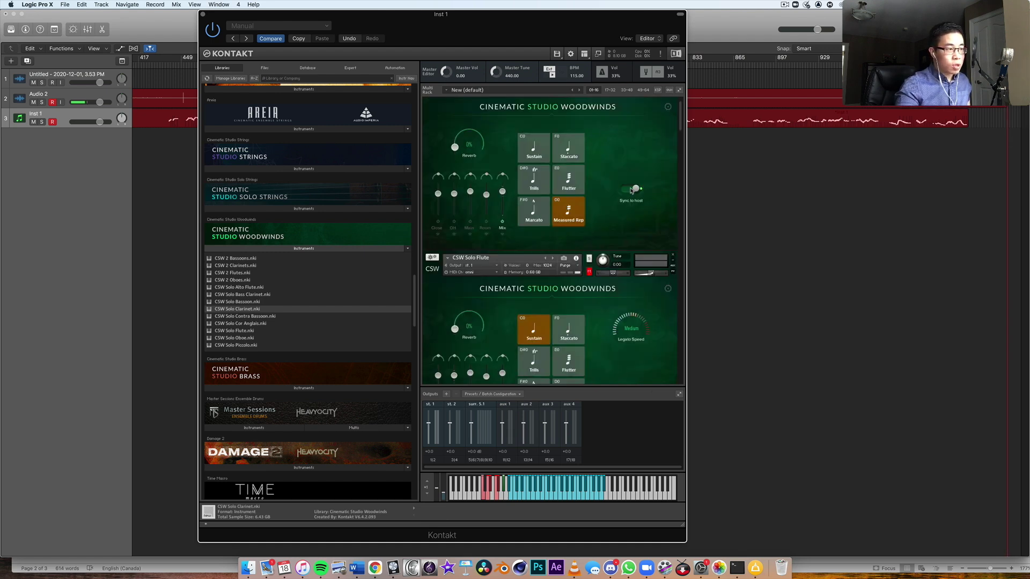
pyautogui.scroll(2, 630, 190)
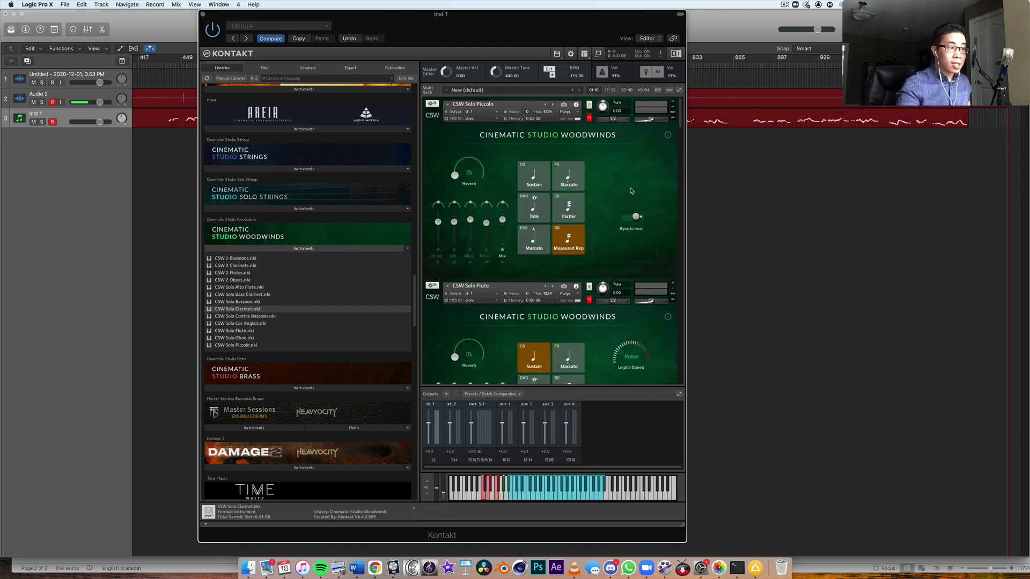
# Switch the Solo Piccolo to Flutter, then Marcato, and finally back to Sustain.
pyautogui.click(562, 208)
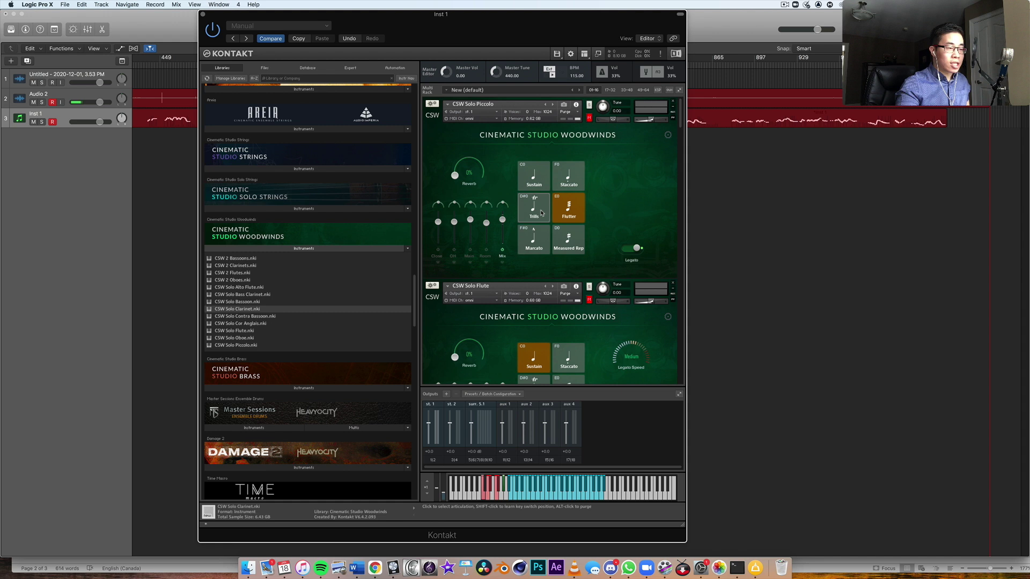
pyautogui.click(539, 245)
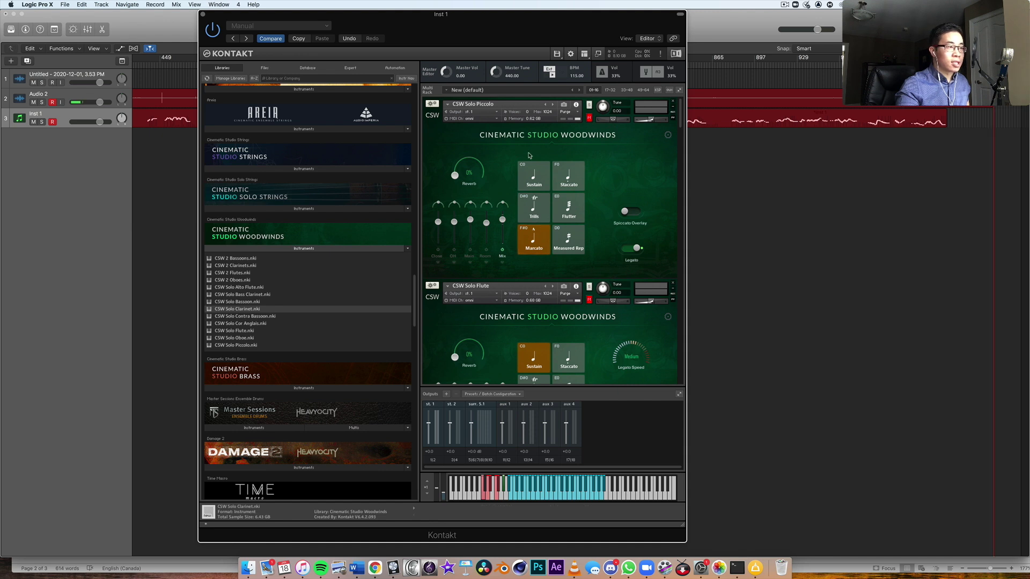
pyautogui.click(529, 186)
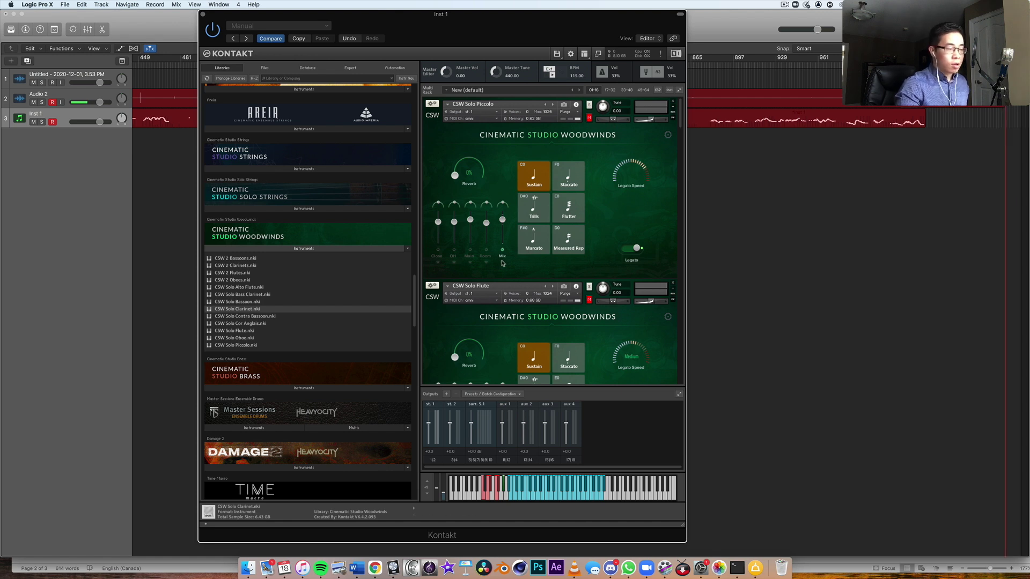
pyautogui.scroll(-5, 486, 272)
pyautogui.scroll(-1, 484, 283)
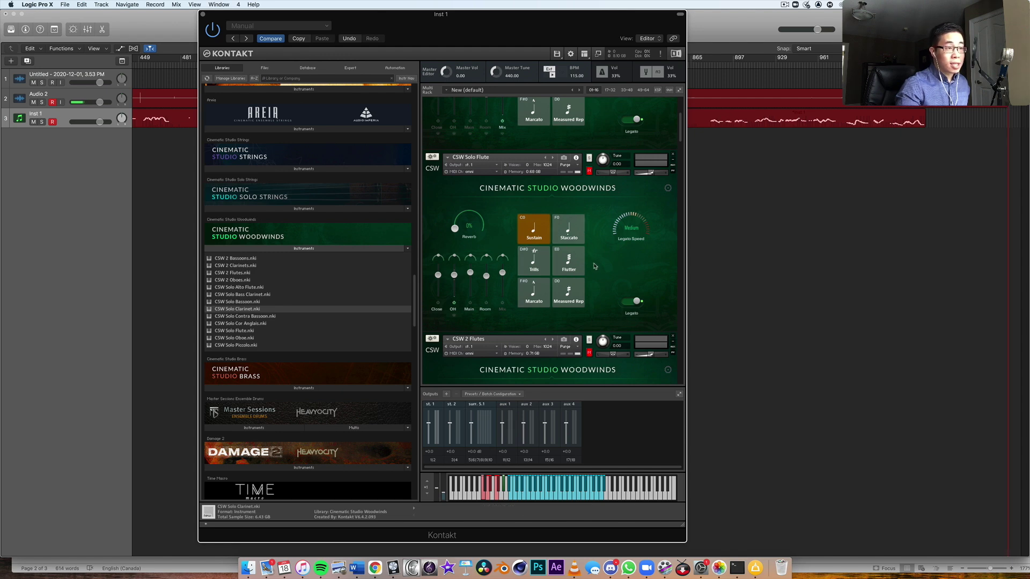
pyautogui.scroll(5, 594, 265)
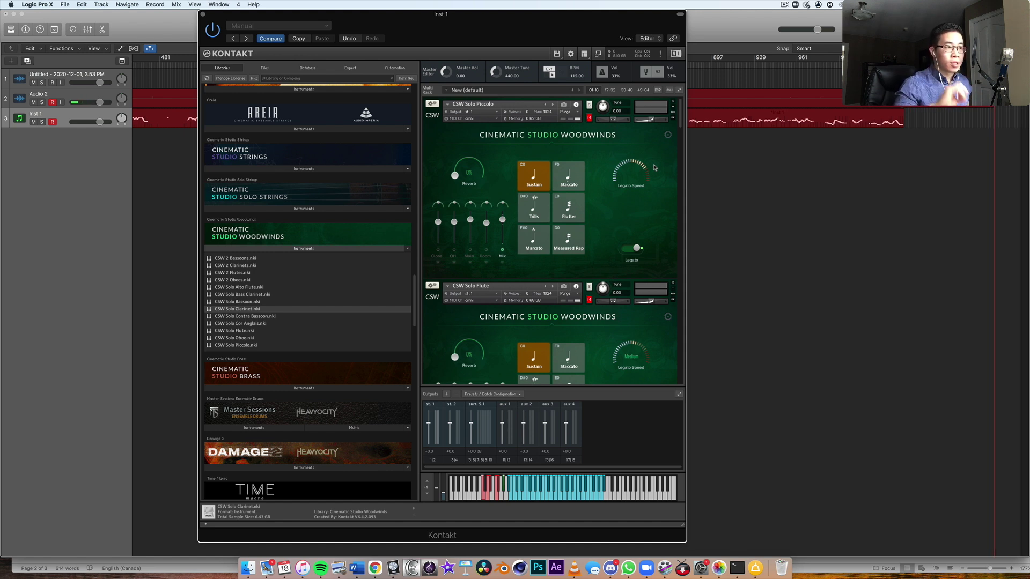
pyautogui.scroll(-5, 638, 207)
pyautogui.scroll(-5, 638, 206)
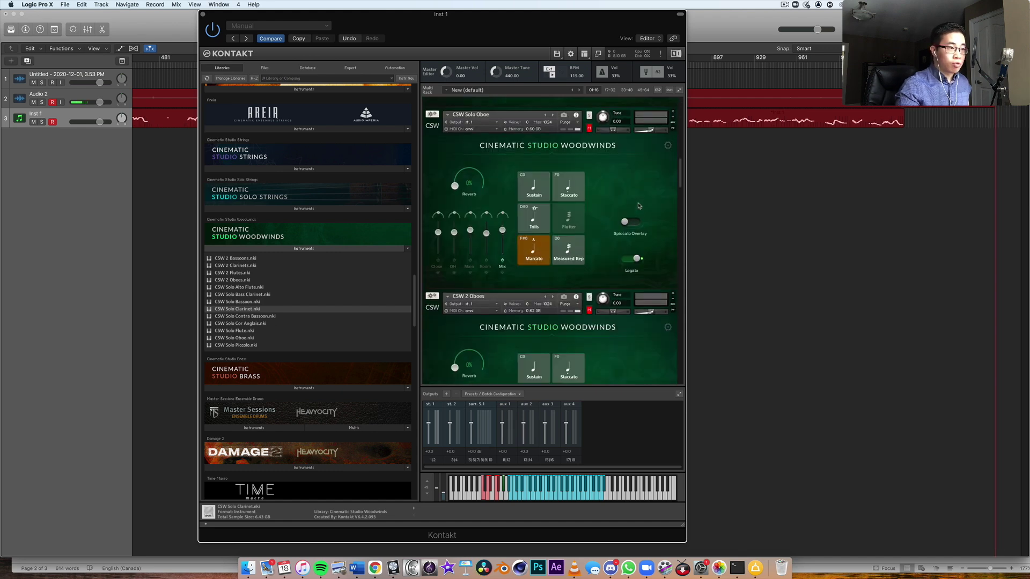
pyautogui.scroll(-5, 638, 206)
pyautogui.scroll(-5, 638, 205)
pyautogui.scroll(-5, 638, 205)
pyautogui.scroll(-5, 638, 206)
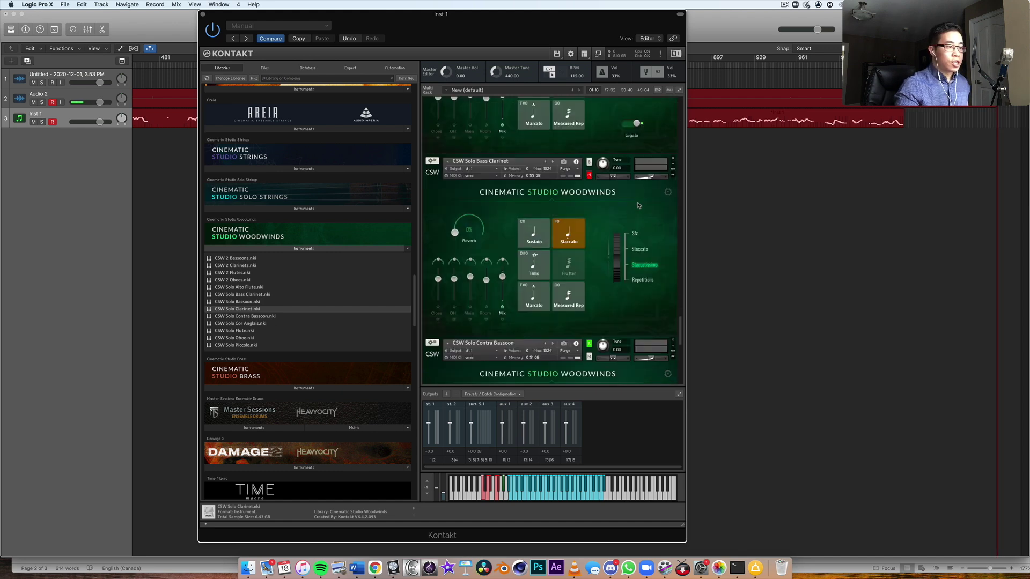
pyautogui.scroll(-5, 637, 205)
pyautogui.scroll(-5, 638, 206)
pyautogui.scroll(5, 638, 207)
pyautogui.scroll(3, 638, 206)
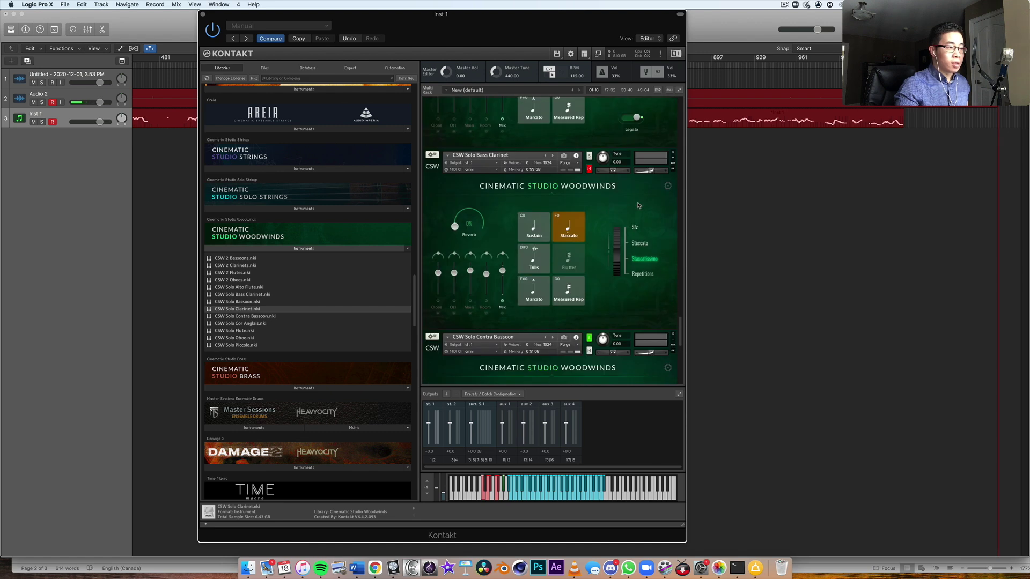
pyautogui.scroll(-3, 638, 205)
pyautogui.scroll(-3, 638, 205)
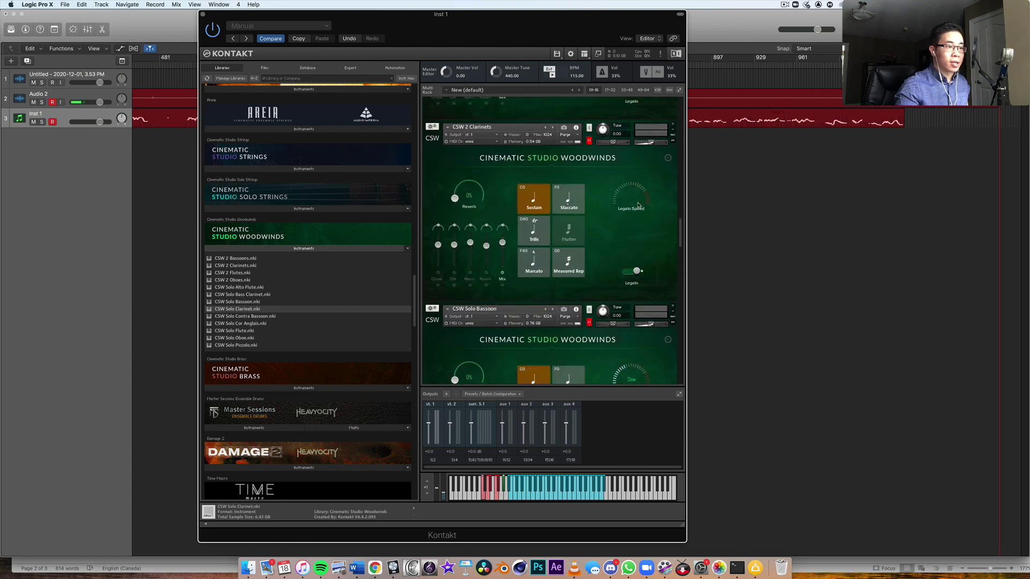
pyautogui.scroll(-3, 638, 205)
pyautogui.scroll(-3, 638, 207)
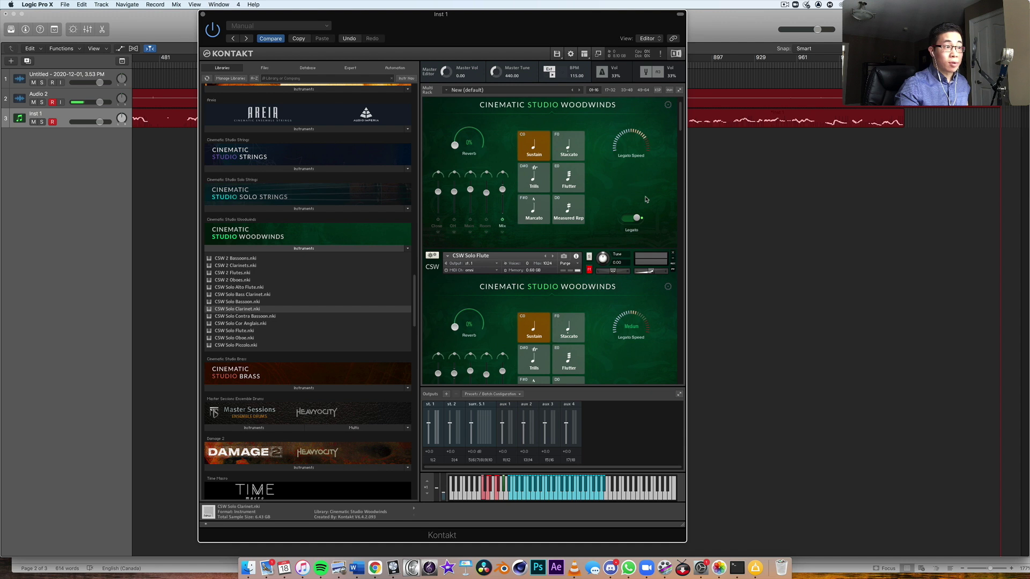
pyautogui.scroll(1, 640, 203)
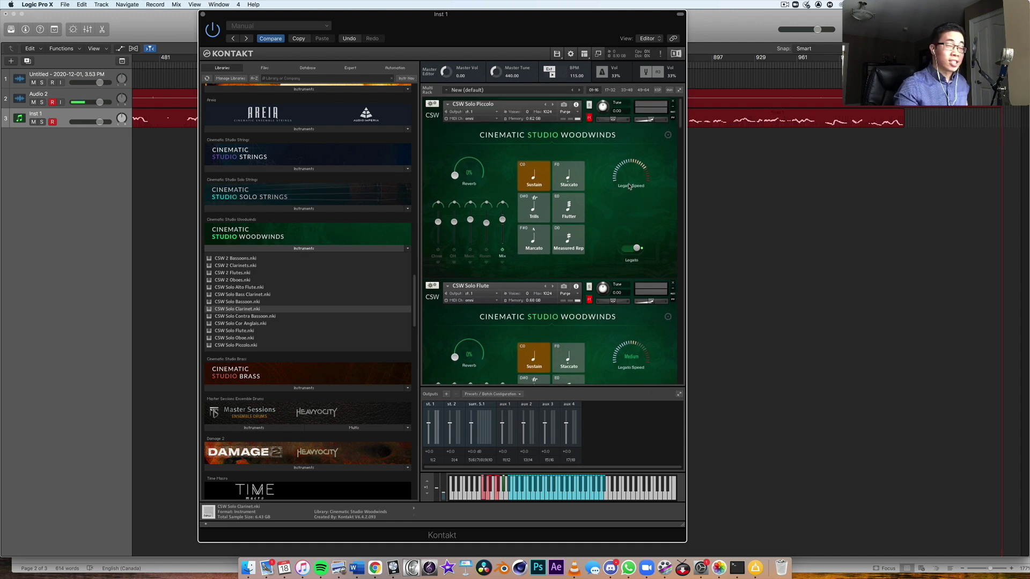